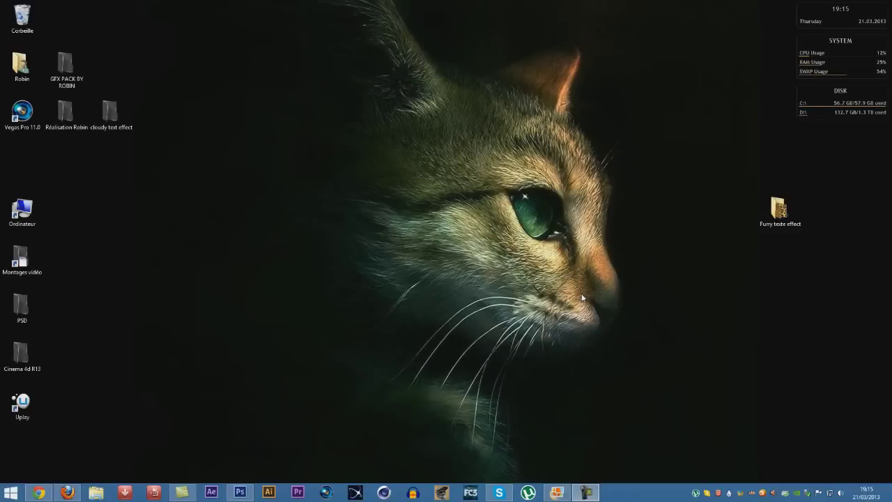
# - Open the Furry texte effect folder on the desktop to reveal its five files
pyautogui.doubleClick(777, 207)
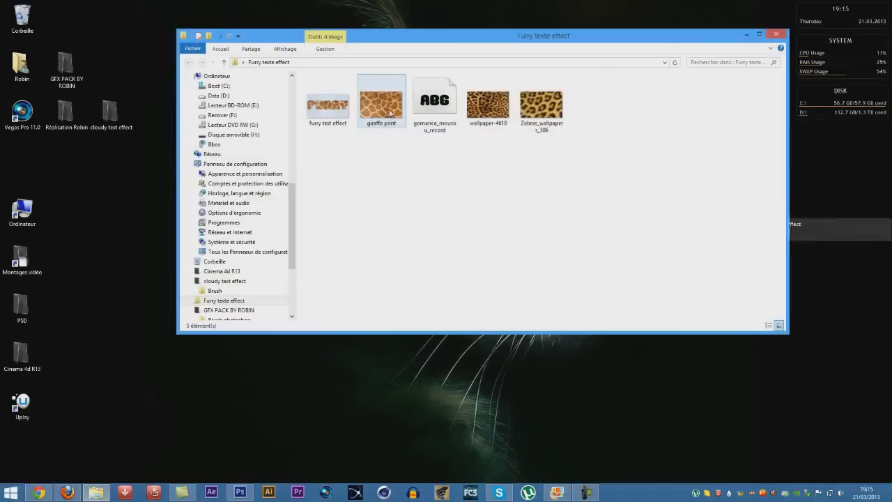
# - Preview the finished furry text effect reference image, then reposition the folder window
pyautogui.click(330, 116)
pyautogui.doubleClick(331, 116)
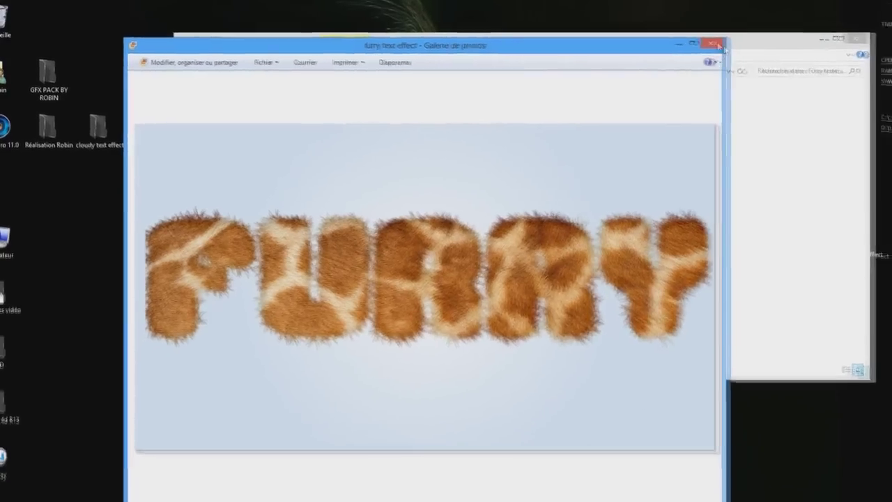
pyautogui.click(715, 45)
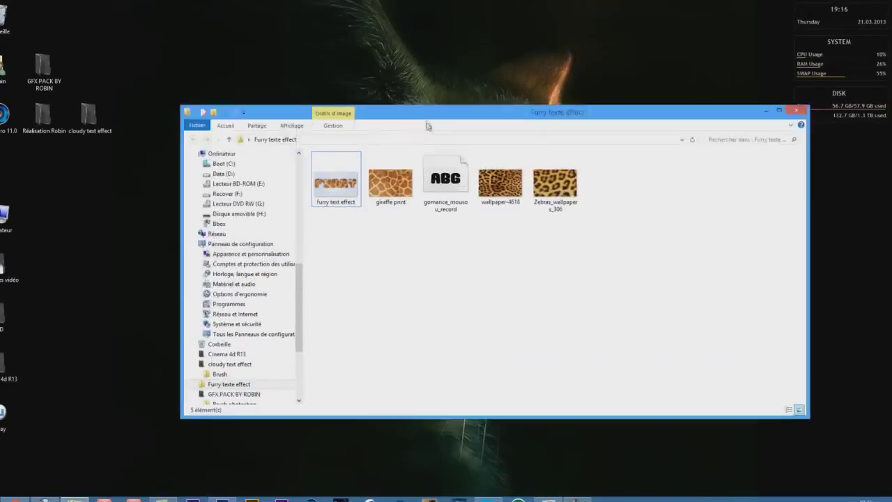
pyautogui.moveTo(427, 126); pyautogui.dragTo(388, 67)
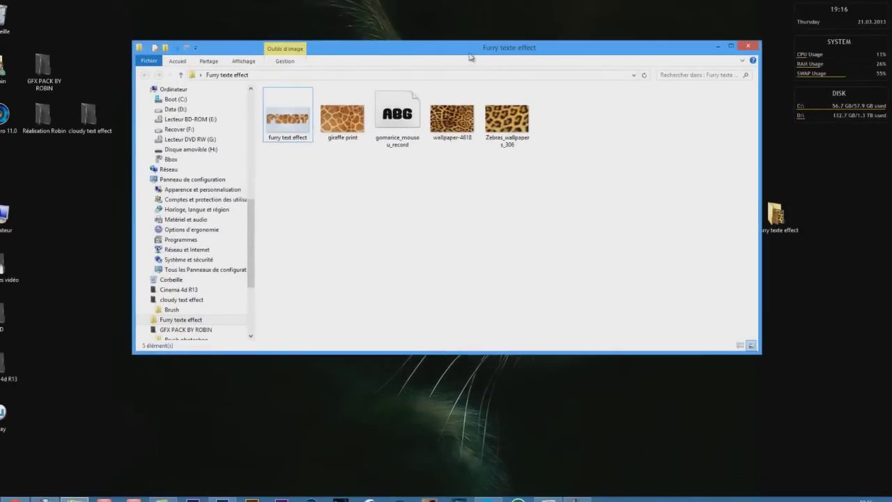
# - Preview the two leopard textures, Zebras_wallpapers_306 and wallpaper-4618
pyautogui.doubleClick(518, 128)
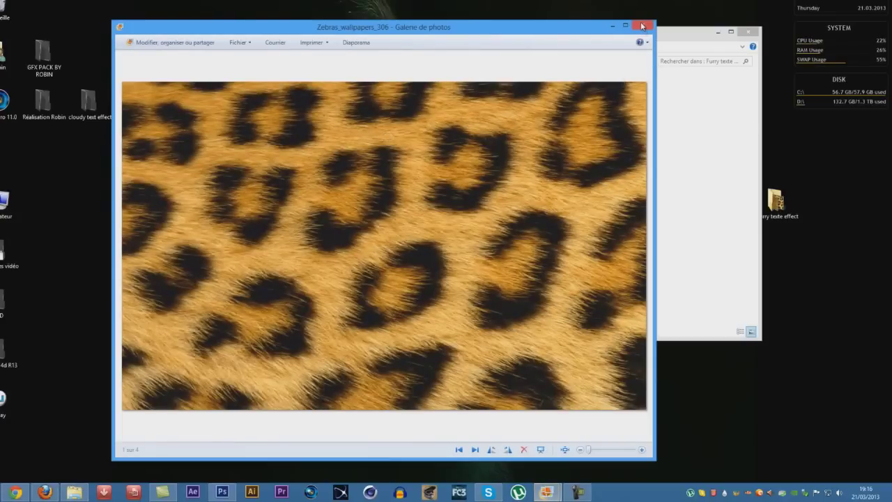
pyautogui.click(642, 27)
pyautogui.doubleClick(454, 101)
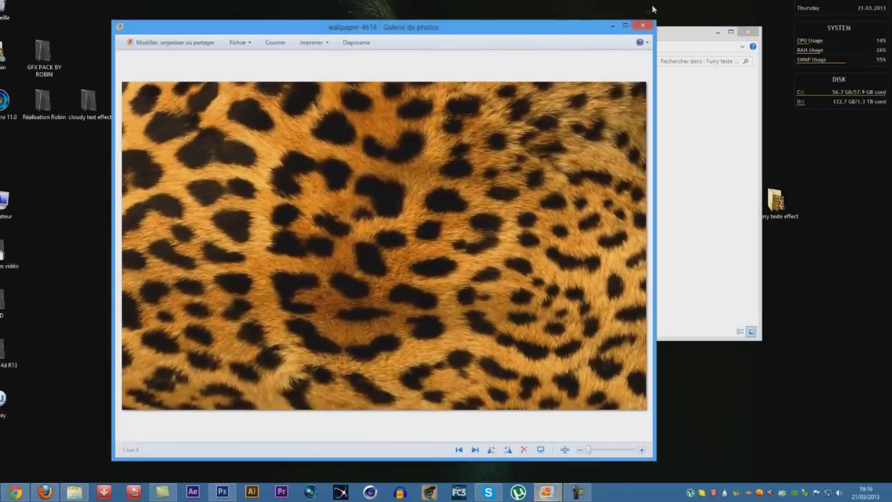
pyautogui.click(642, 27)
# - Preview the Mousou Record font, close the folder and return to Photoshop
pyautogui.doubleClick(397, 101)
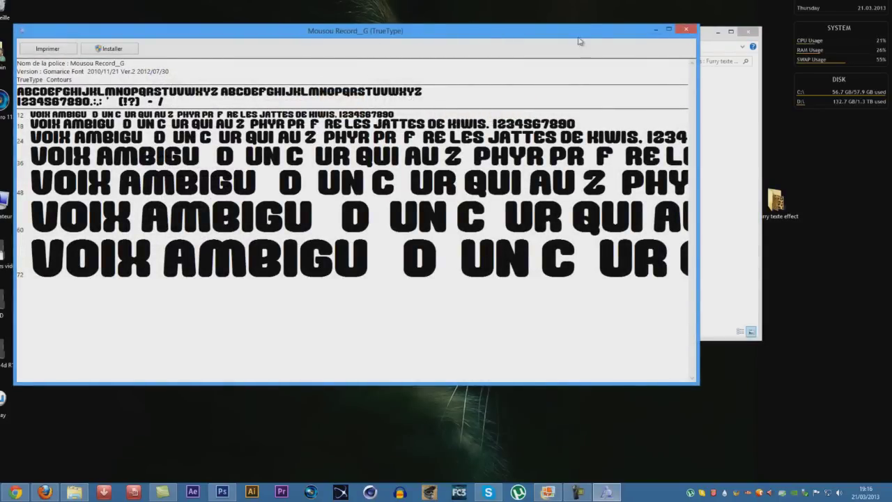
pyautogui.click(686, 30)
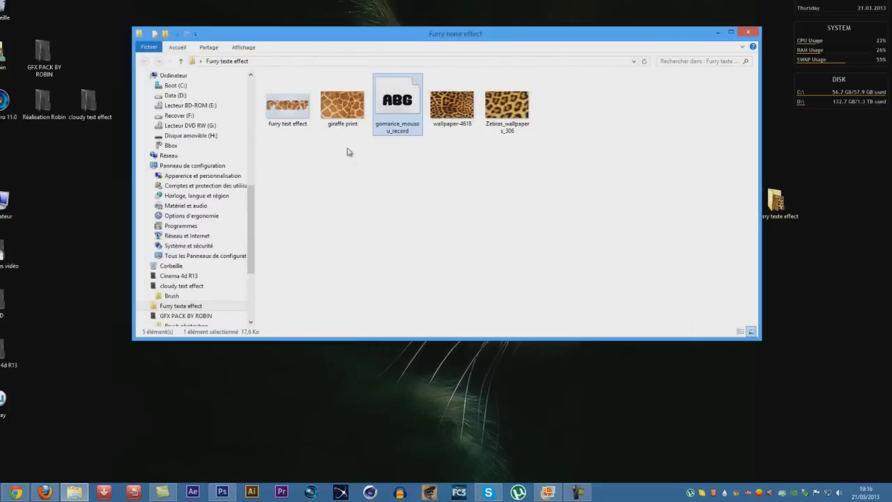
pyautogui.click(748, 32)
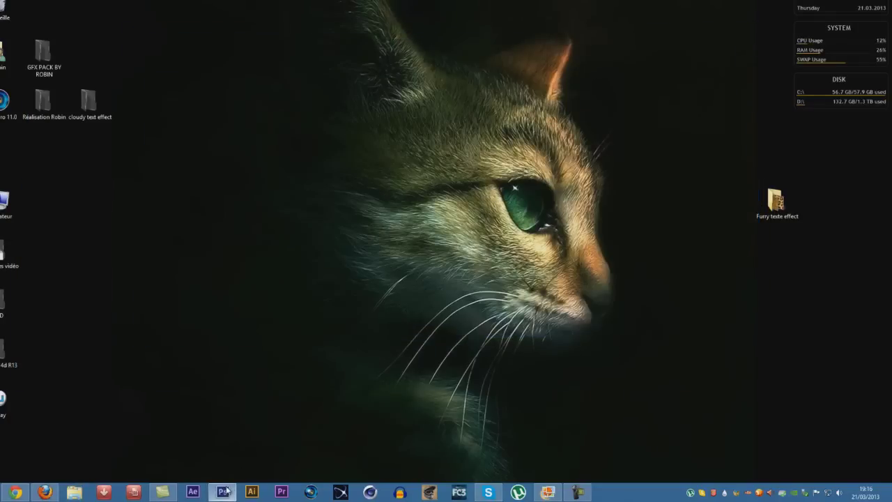
pyautogui.click(223, 492)
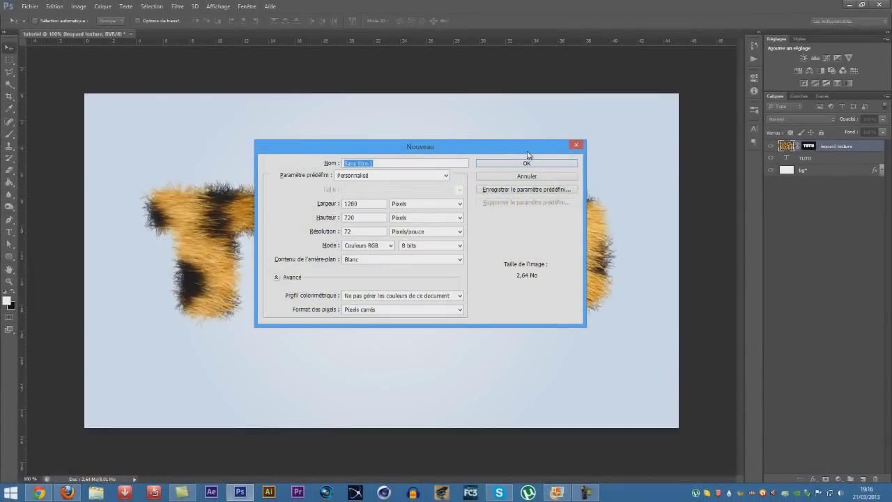
# - Create a document named tutoriel at 1280 × 720 px, 72 ppi, with White background contents
pyautogui.write('tutoriel')
pyautogui.doubleClick(364, 204)
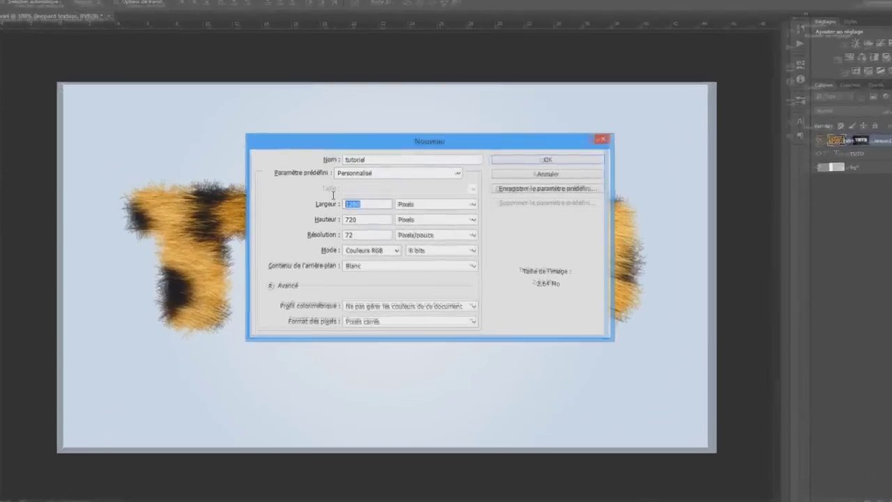
pyautogui.doubleClick(363, 216)
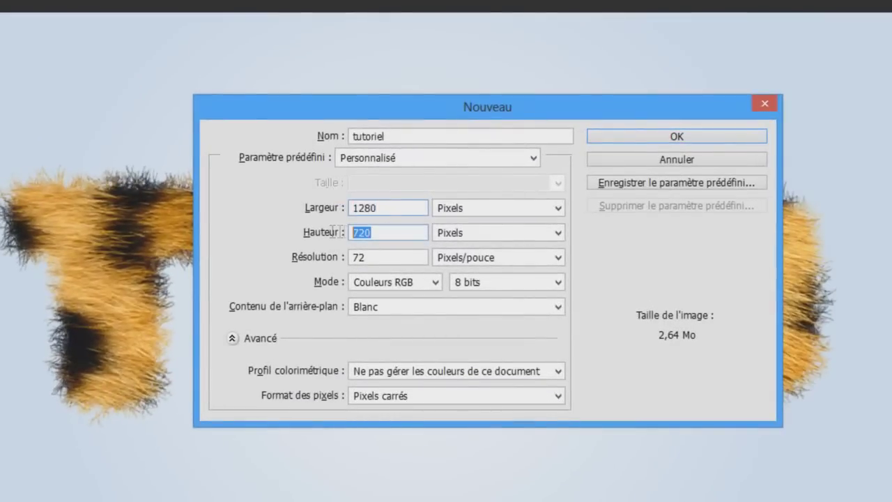
pyautogui.click(401, 306)
pyautogui.click(399, 325)
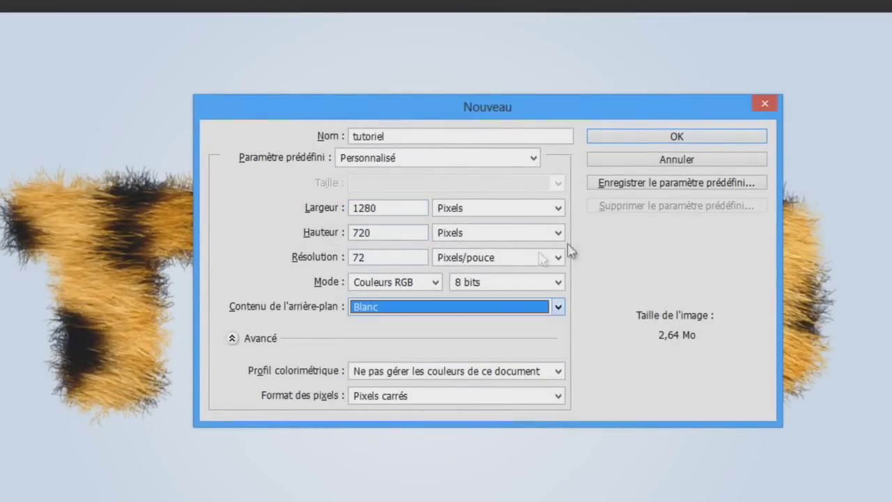
pyautogui.click(676, 137)
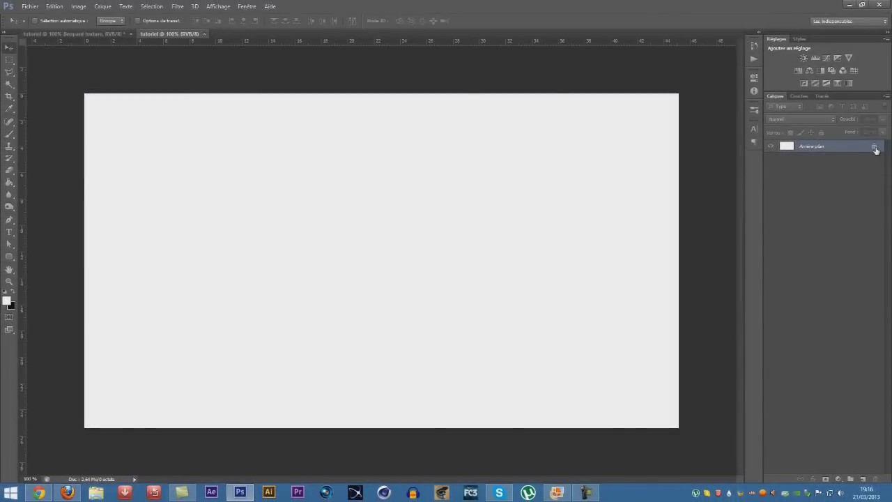
# - Unlock the Background into a normal layer and rename it bg
pyautogui.click(875, 148)
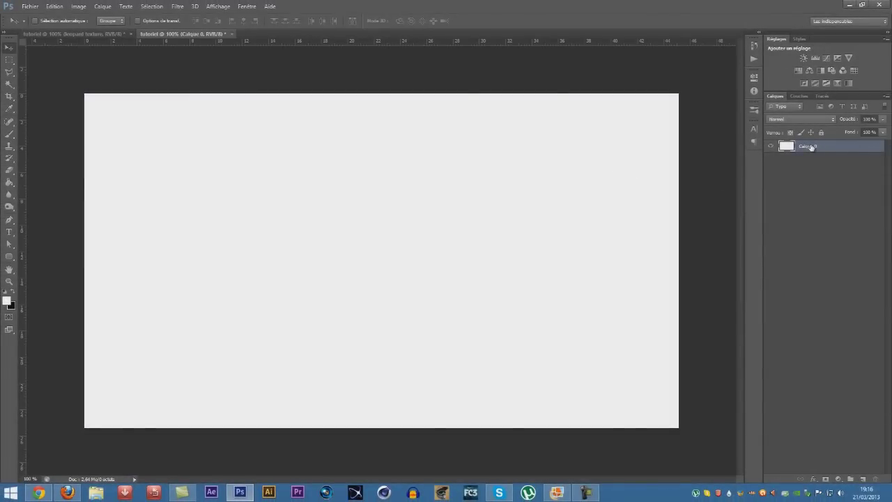
pyautogui.doubleClick(808, 148)
pyautogui.write('bg')
pyautogui.press('Return')
# - Give bg a Radial gradient overlay scaled to 128%
pyautogui.doubleClick(870, 152)
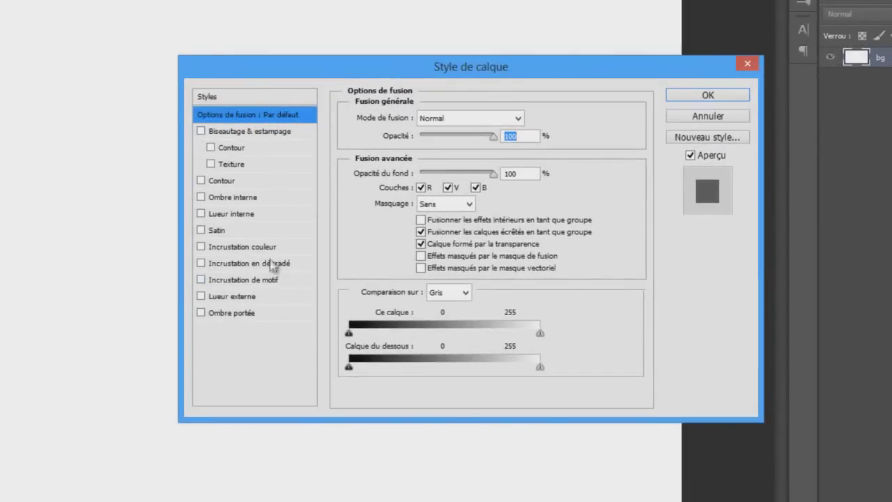
pyautogui.click(279, 263)
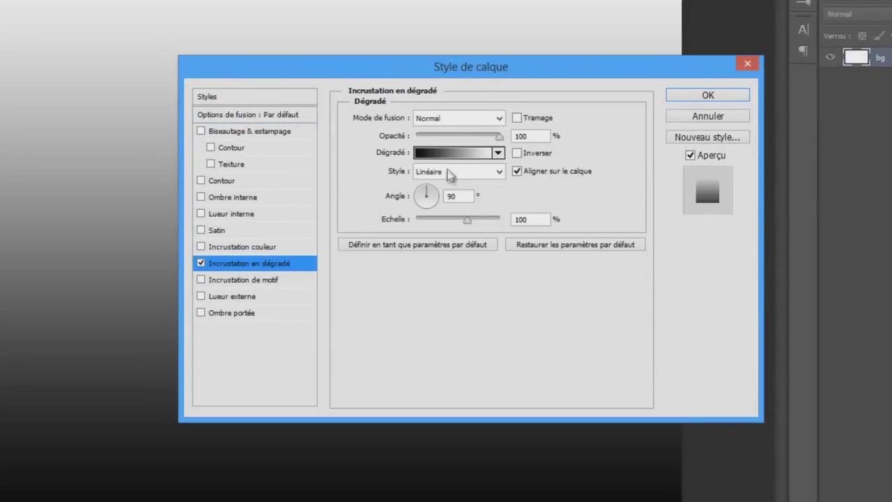
pyautogui.click(449, 172)
pyautogui.click(432, 199)
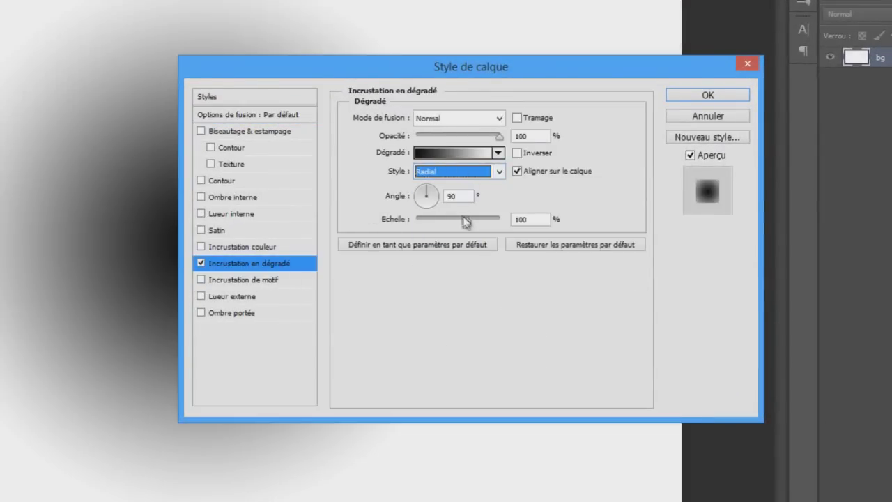
pyautogui.moveTo(468, 220); pyautogui.dragTo(487, 221)
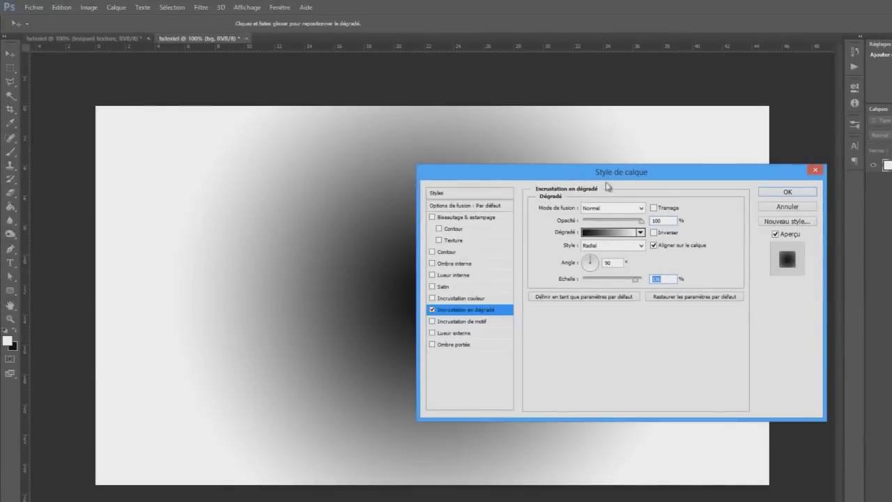
pyautogui.moveTo(682, 182); pyautogui.dragTo(792, 171)
# - Choose the White 3 - 3D preset in the Gradient Editor for the bg overlay
pyautogui.click(731, 229)
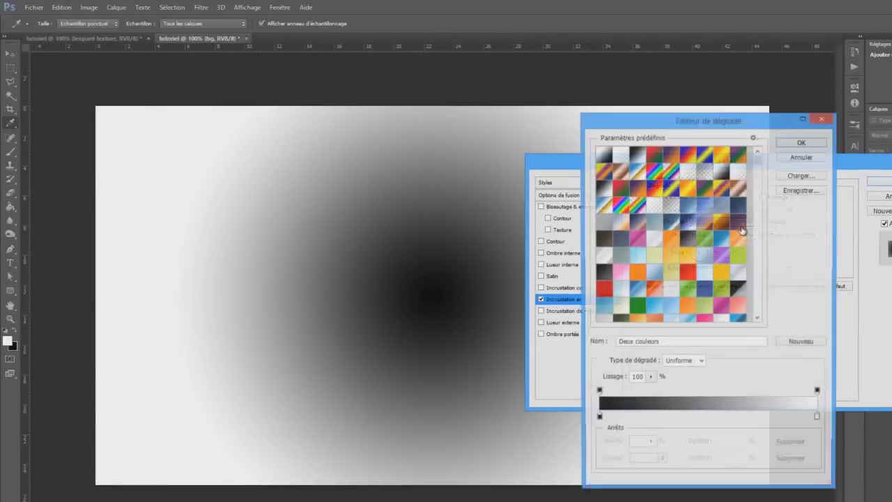
pyautogui.scroll(-3, 706, 273)
pyautogui.scroll(-3, 706, 275)
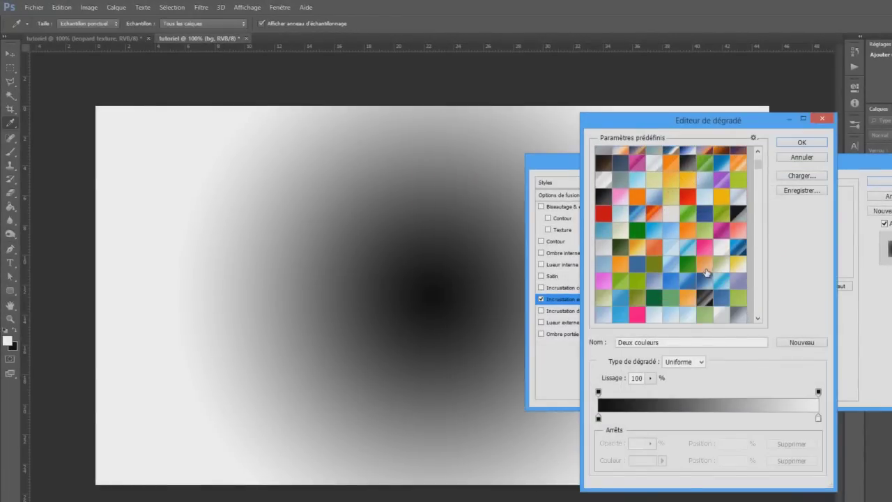
pyautogui.scroll(-3, 705, 277)
pyautogui.scroll(-3, 705, 280)
pyautogui.scroll(-3, 705, 279)
pyautogui.scroll(-3, 704, 280)
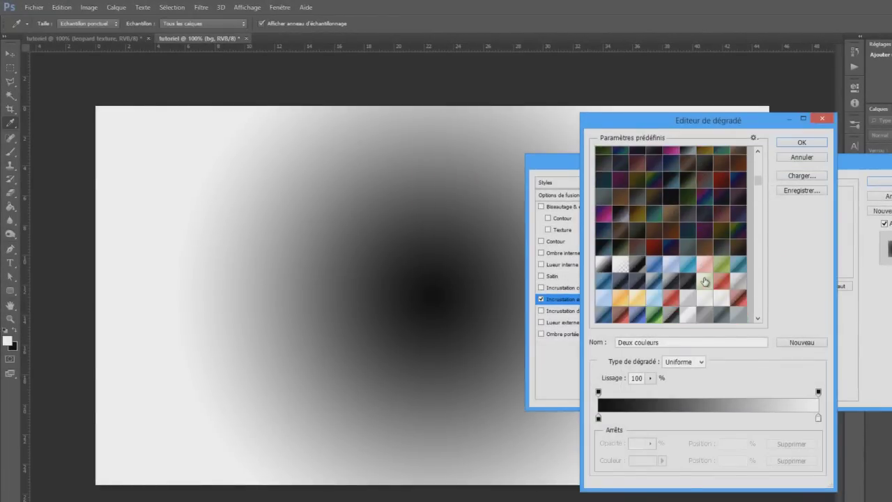
pyautogui.scroll(-3, 705, 281)
pyautogui.scroll(-3, 706, 282)
pyautogui.scroll(-3, 705, 283)
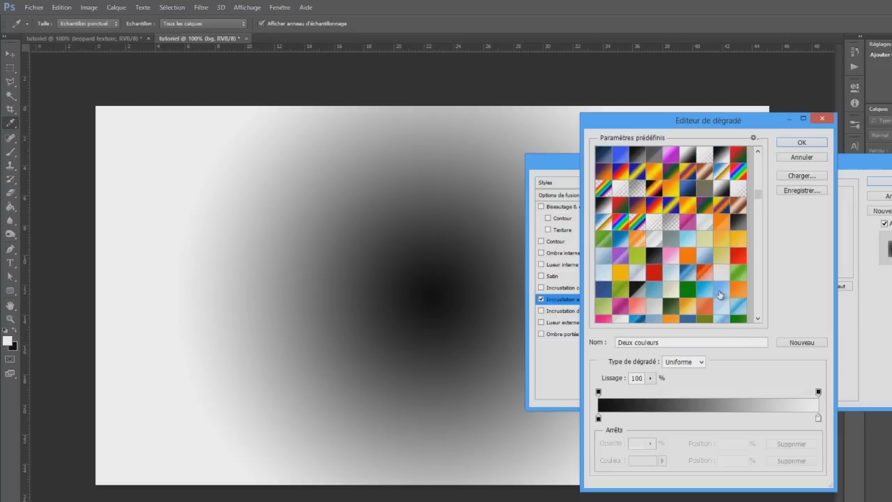
pyautogui.scroll(-3, 675, 267)
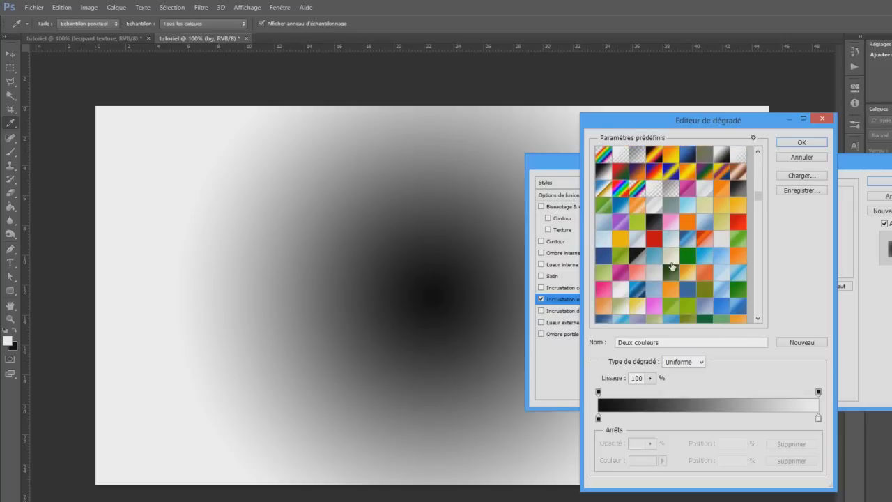
pyautogui.scroll(-3, 676, 266)
pyautogui.scroll(-3, 675, 266)
pyautogui.scroll(-3, 688, 289)
pyautogui.scroll(-1, 688, 289)
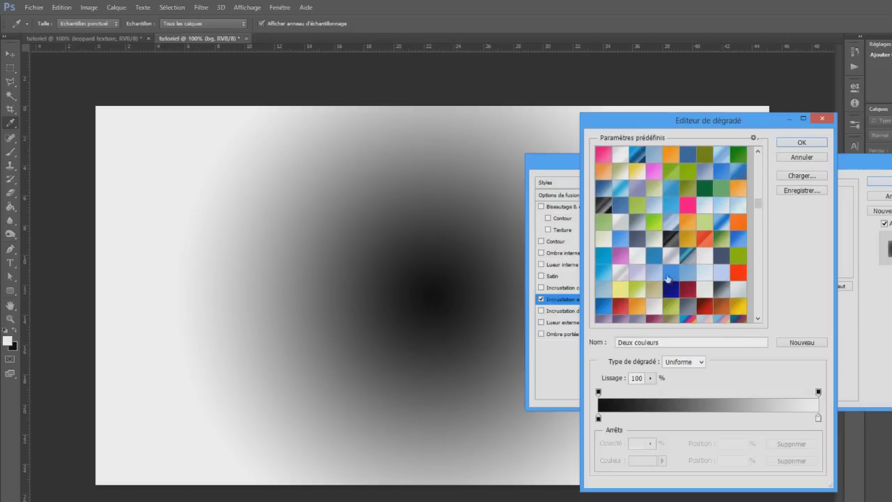
pyautogui.click(731, 292)
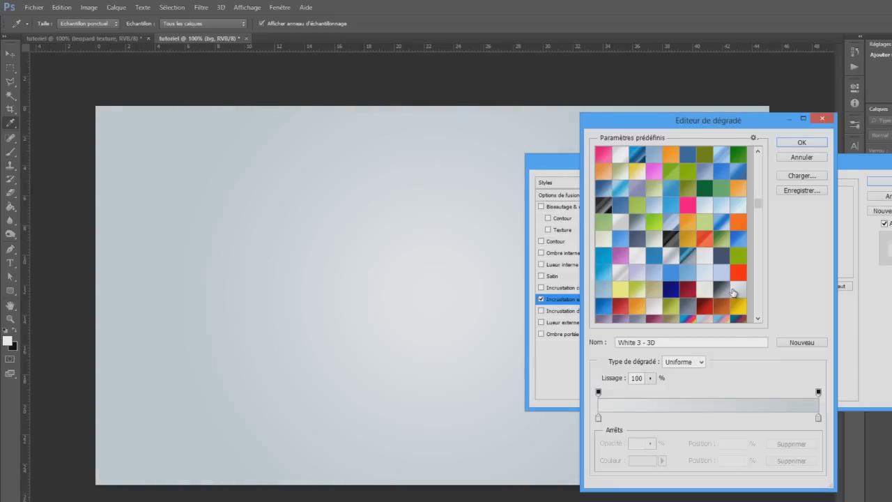
# - Confirm the gradient and apply the overlay for a pale blue-grey radial background
pyautogui.click(801, 143)
pyautogui.moveTo(690, 168)
pyautogui.mouseDown()
pyautogui.moveTo(552, 169)
pyautogui.moveTo(670, 136)
pyautogui.mouseUp()
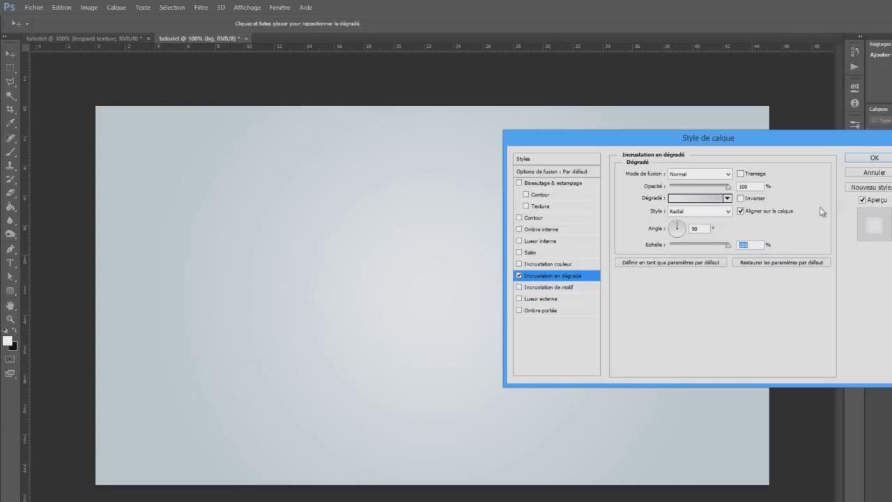
pyautogui.click(868, 160)
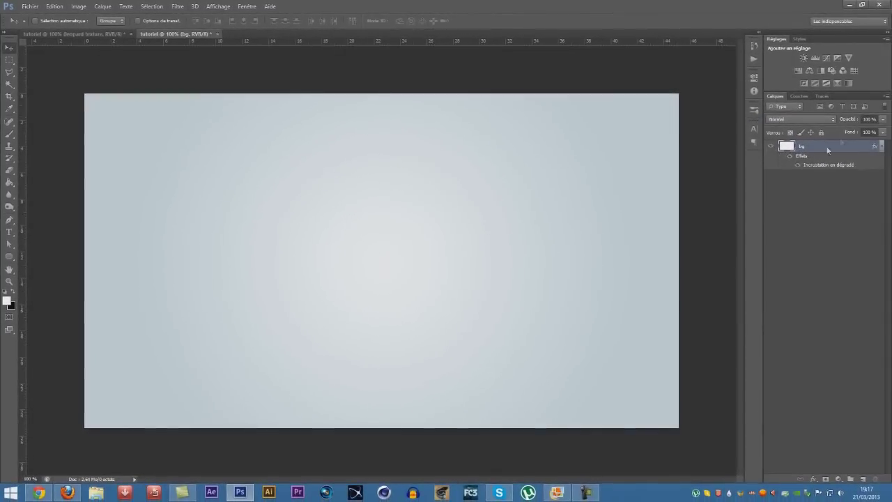
pyautogui.click(882, 147)
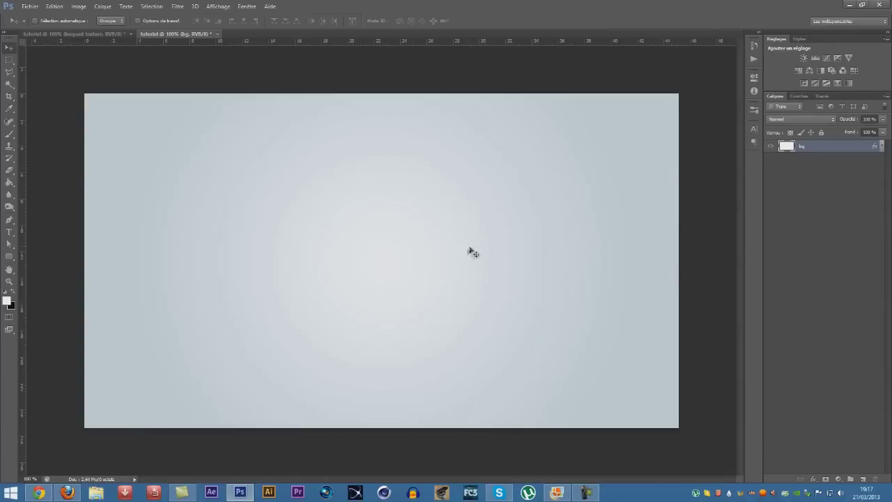
# - Add a text layer reading TUTO on the canvas
pyautogui.press('t')
pyautogui.click(106, 244)
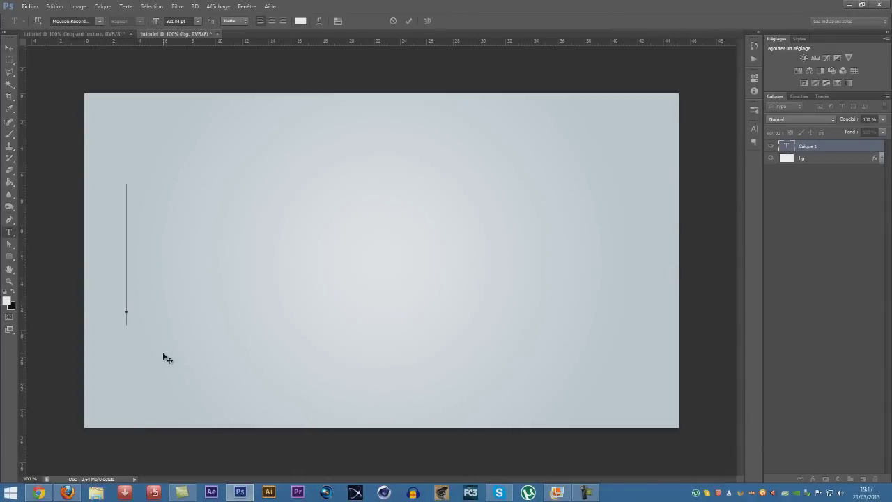
pyautogui.write('TUT')
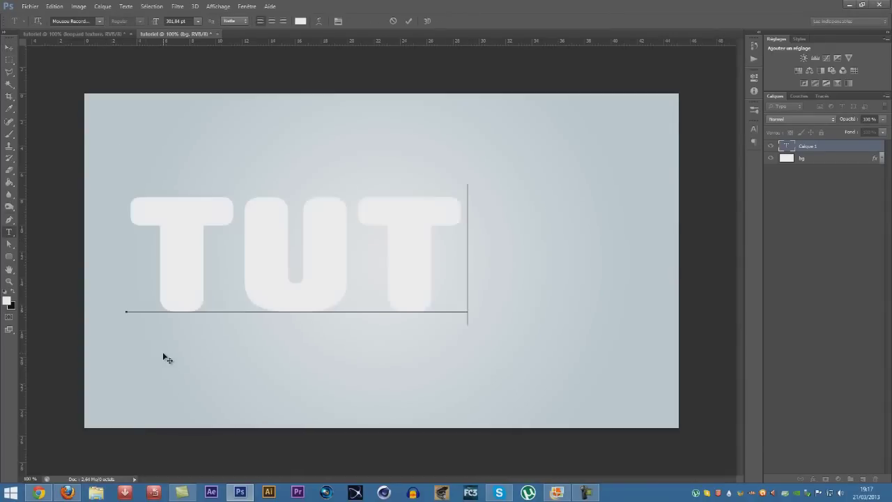
pyautogui.write('O')
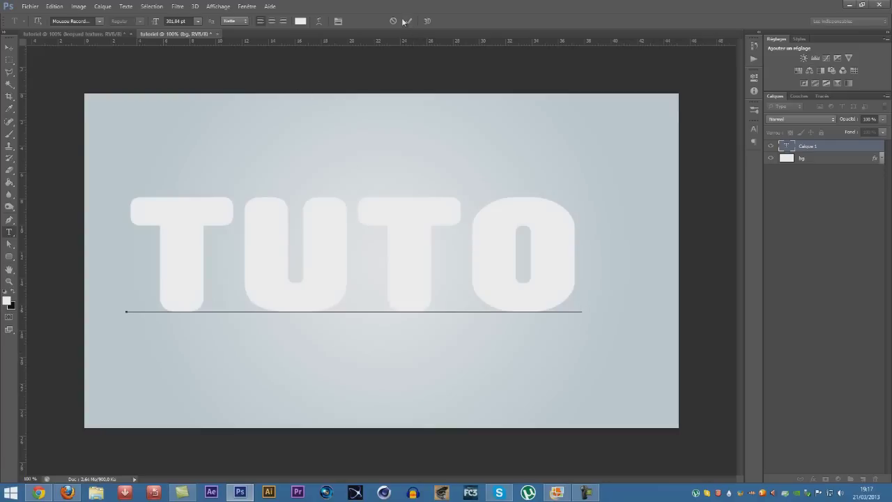
pyautogui.click(409, 20)
# - Make all the TUTO letters black
pyautogui.moveTo(551, 233); pyautogui.dragTo(49, 255)
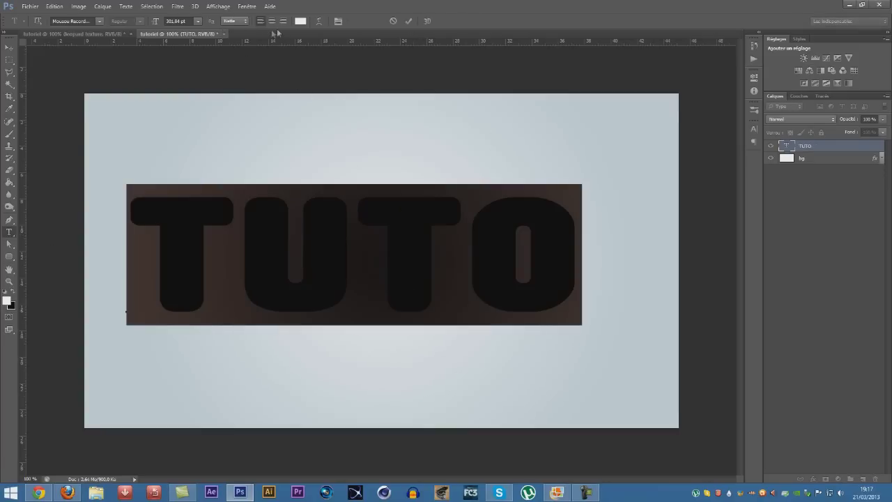
pyautogui.click(300, 21)
pyautogui.click(490, 230)
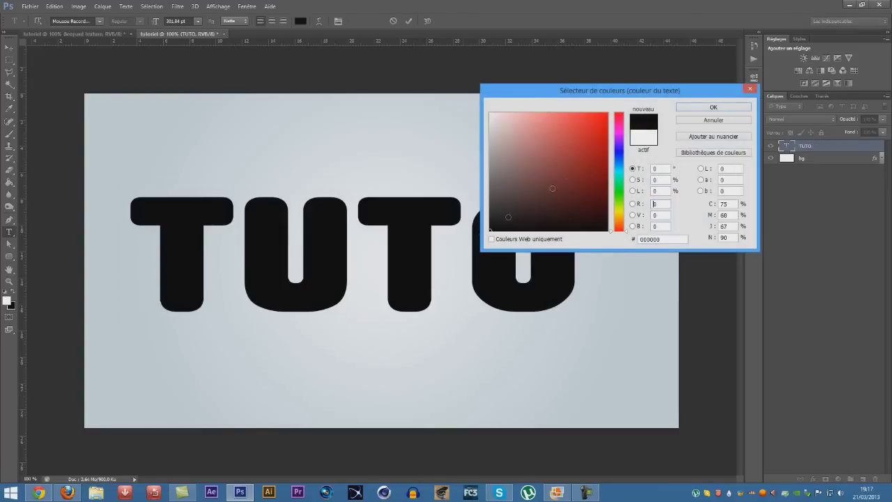
pyautogui.click(694, 110)
pyautogui.click(409, 20)
# - Move the TUTO text to the centre of the canvas
pyautogui.press('v')
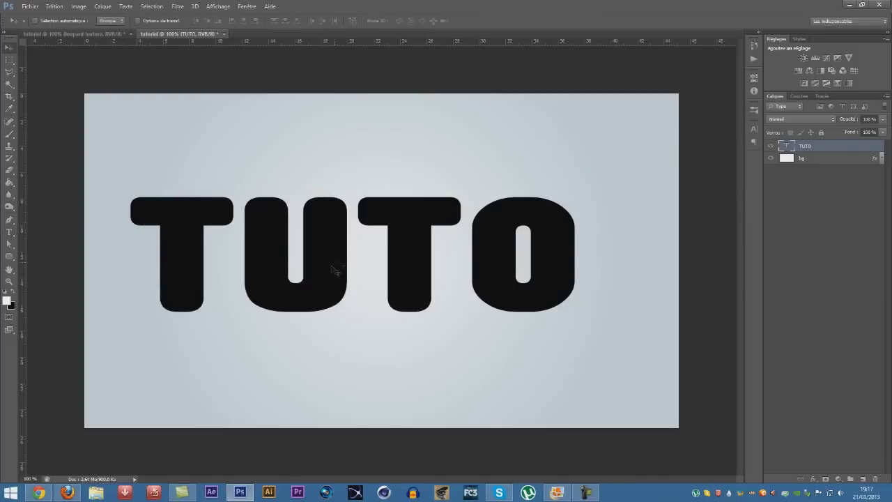
pyautogui.moveTo(335, 271); pyautogui.dragTo(359, 270)
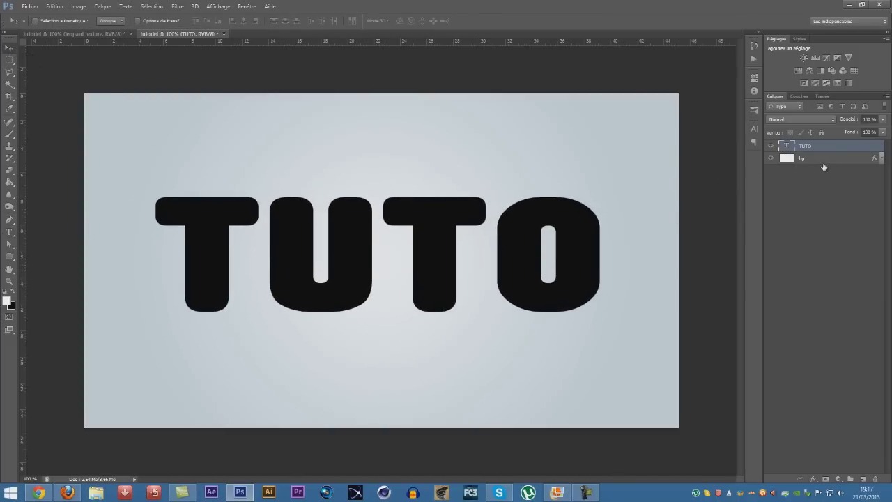
pyautogui.moveTo(474, 275); pyautogui.dragTo(464, 271)
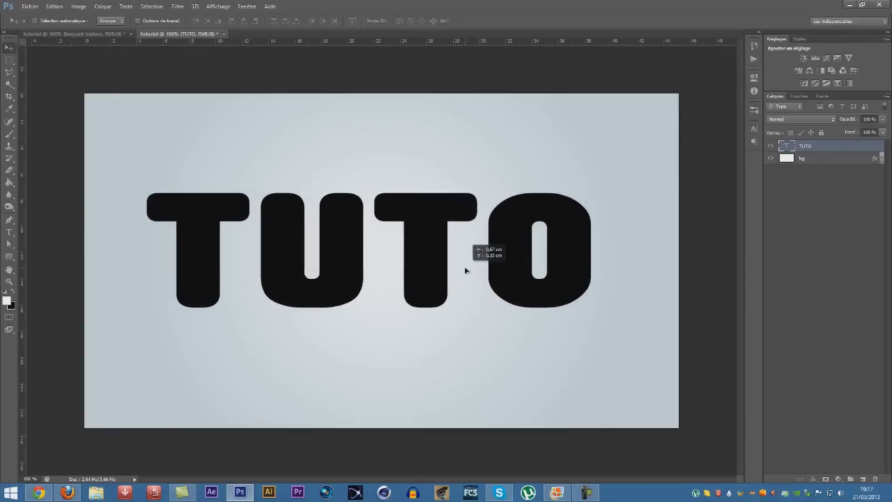
pyautogui.click(847, 5)
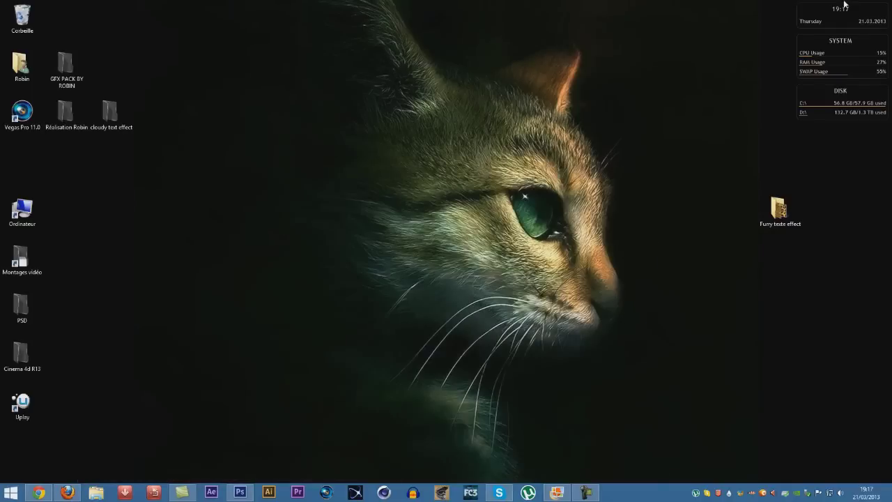
# - Drag the Zebras_wallpapers_306 leopard texture from the Furry texte effect folder into the TUTO document
pyautogui.doubleClick(771, 230)
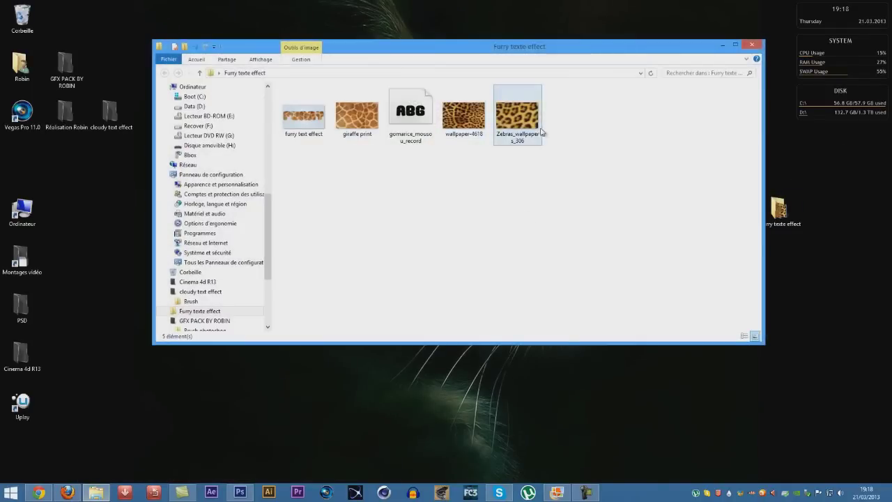
pyautogui.doubleClick(517, 128)
pyautogui.click(649, 39)
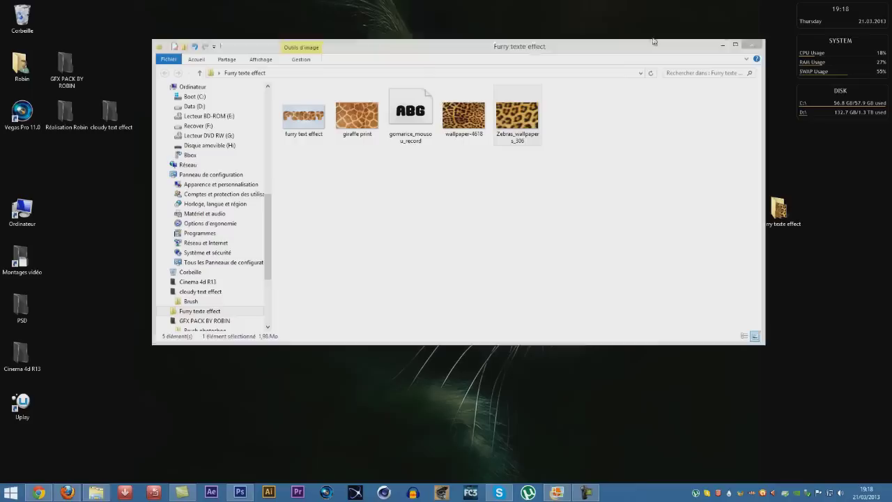
pyautogui.moveTo(517, 115); pyautogui.dragTo(252, 492)
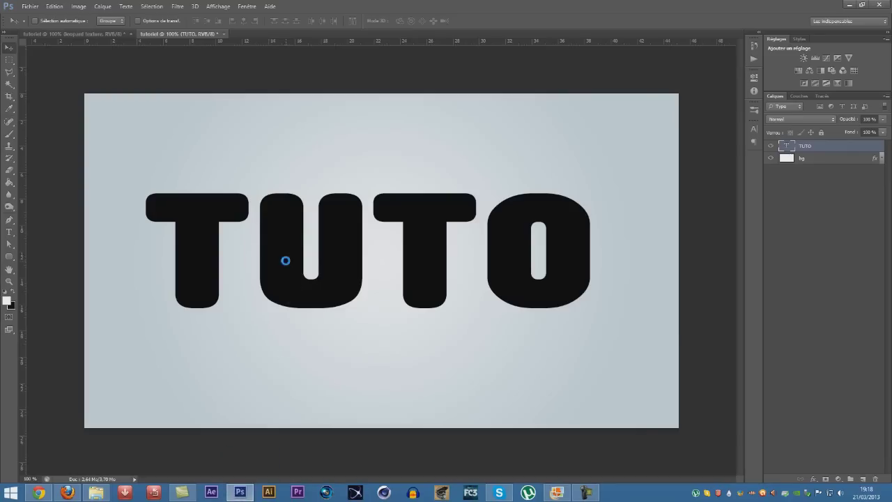
pyautogui.moveTo(252, 492); pyautogui.dragTo(285, 259)
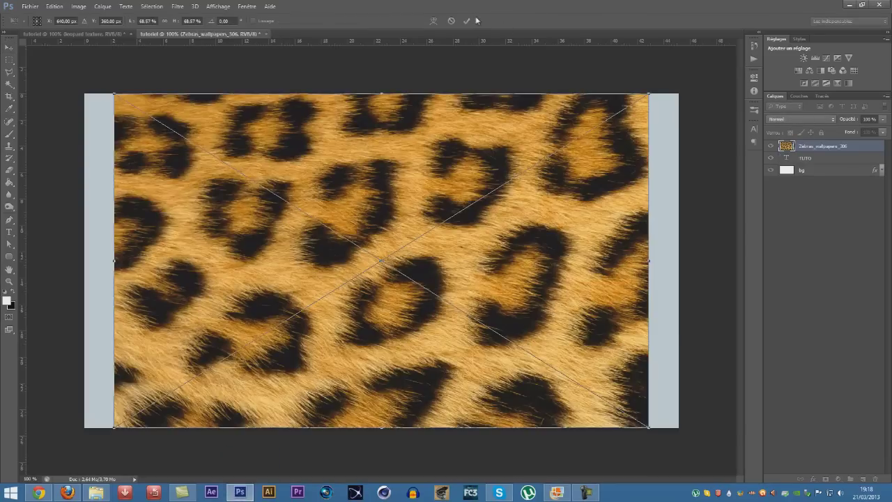
# - Commit the placed leopard image and rasterize its layer
pyautogui.click(467, 21)
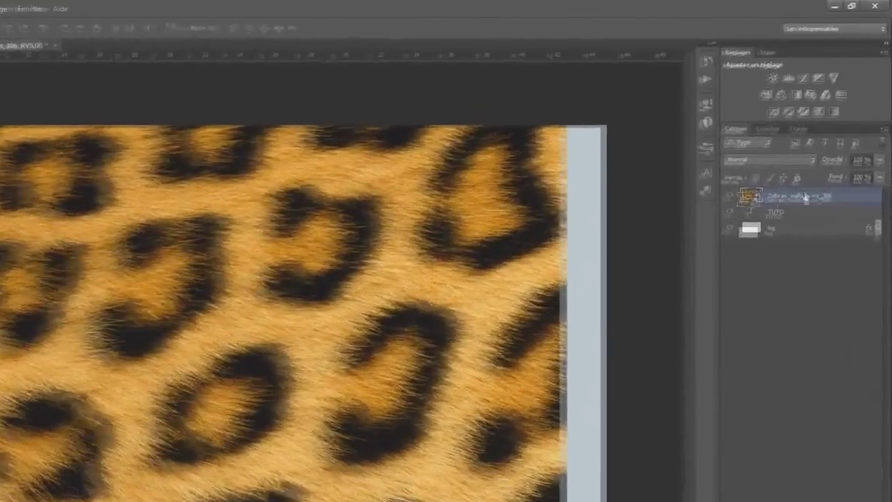
pyautogui.rightClick(819, 145)
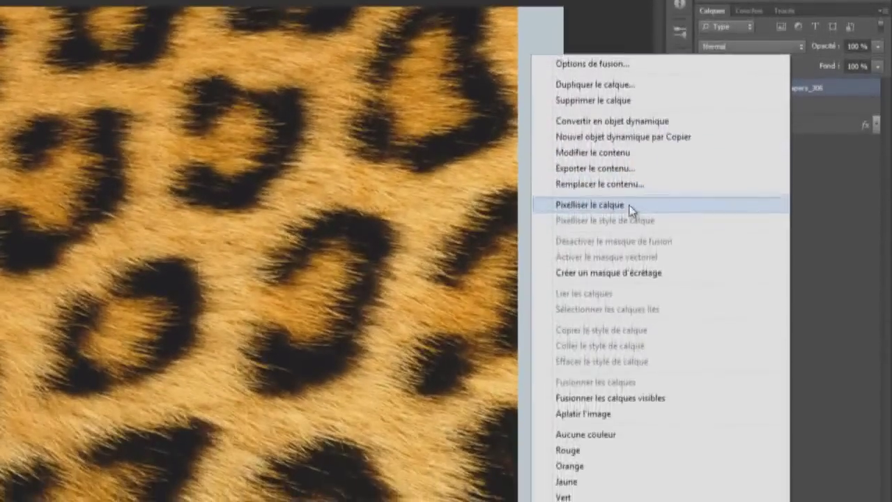
pyautogui.click(544, 202)
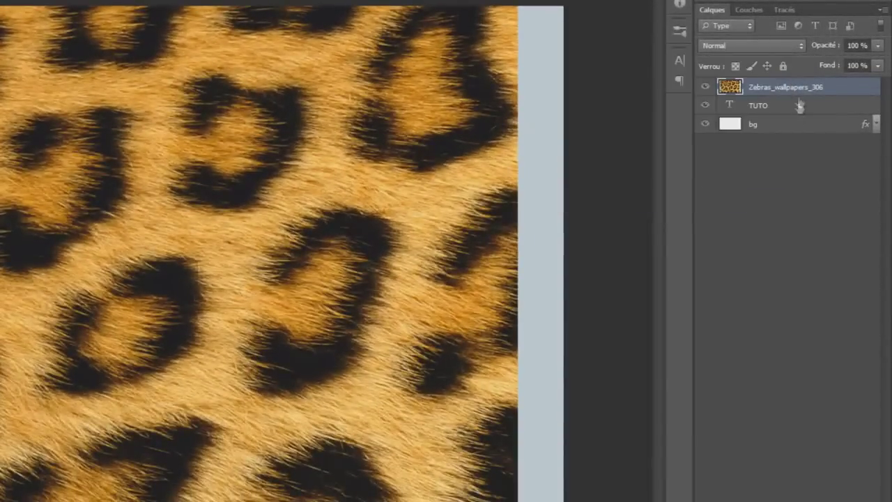
# - Rename the layer texture leopard and load a selection of the TUTO letters
pyautogui.doubleClick(787, 87)
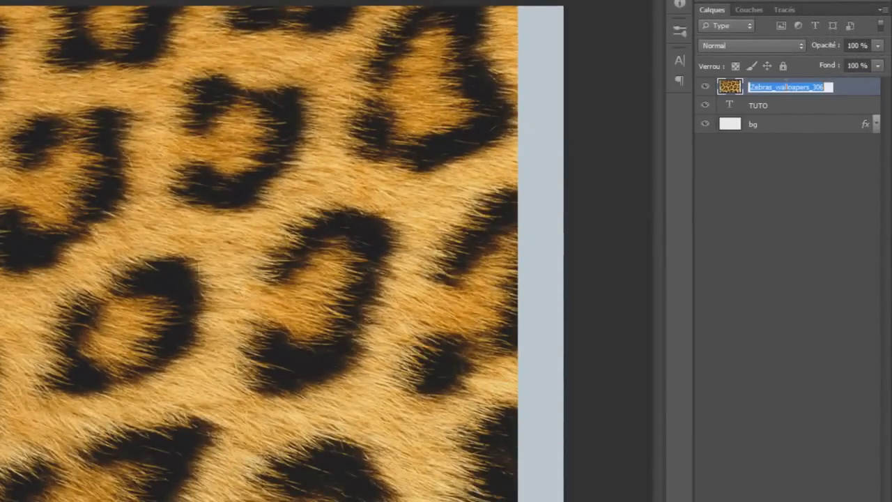
pyautogui.write('texture leopard')
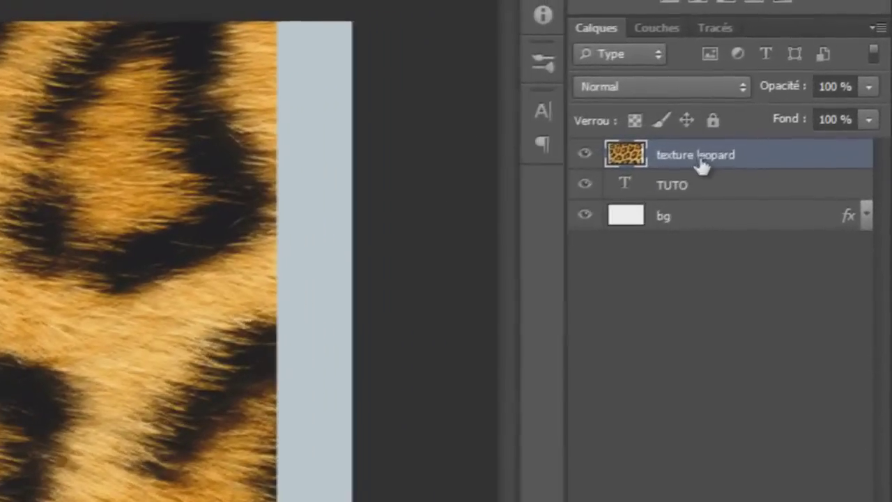
pyautogui.moveTo(701, 167); pyautogui.dragTo(624, 196)
pyautogui.keyDown('ctrl'); pyautogui.click(624, 192); pyautogui.keyUp('ctrl')
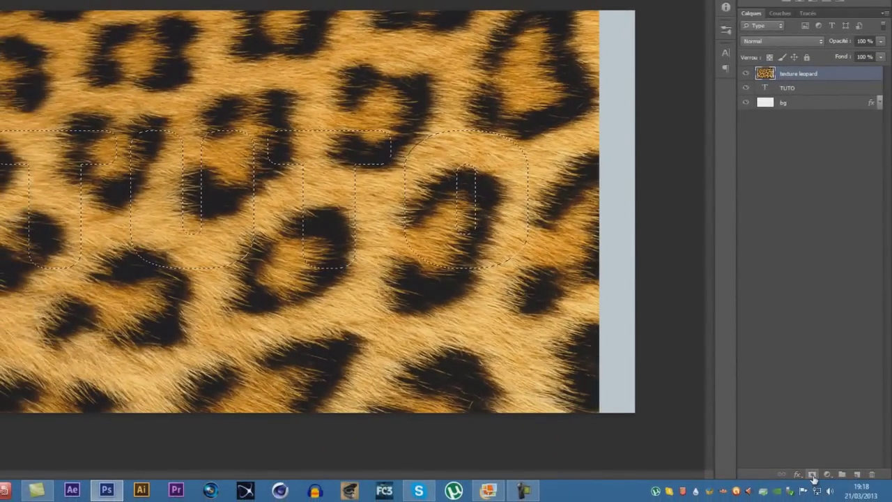
# - Add a layer mask to texture leopard from the TUTO letter selection
pyautogui.click(813, 474)
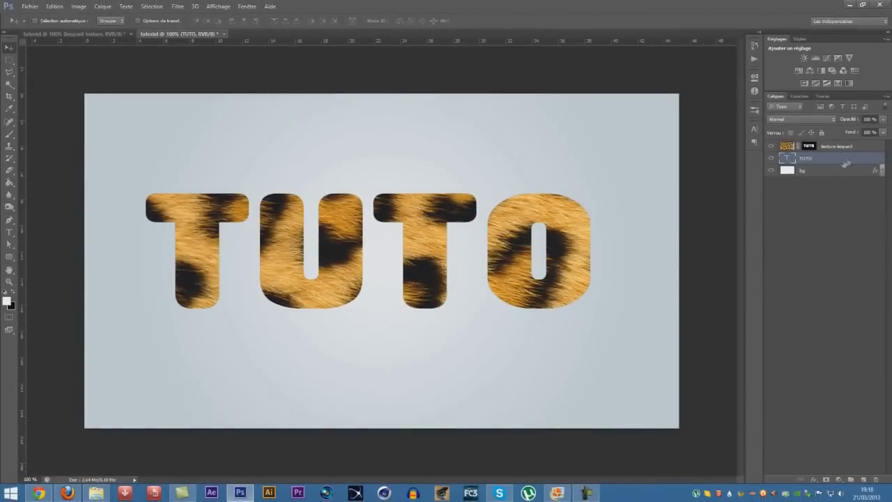
# - Create a work path from the TUTO text layer, then target the texture leopard mask
pyautogui.rightClick(835, 163)
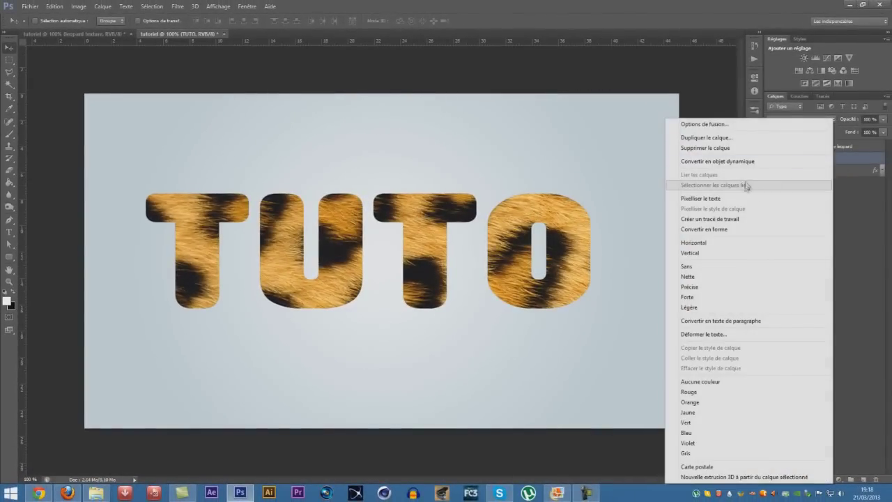
pyautogui.click(735, 220)
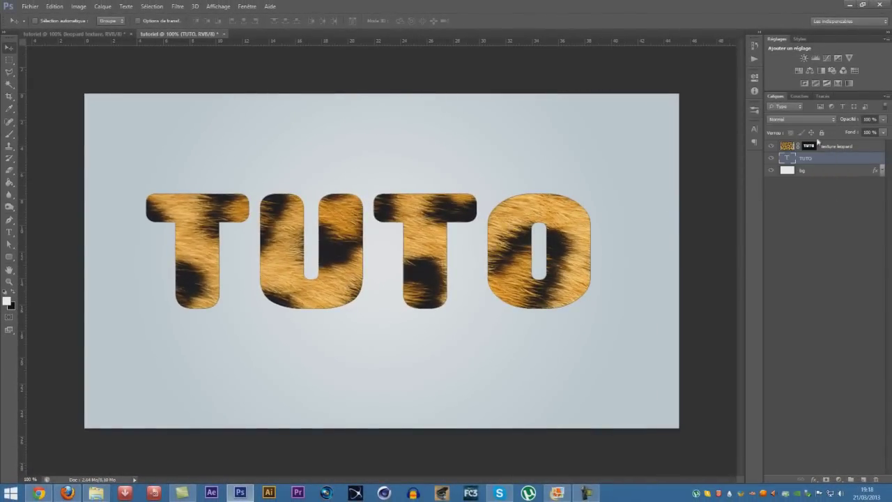
pyautogui.click(821, 97)
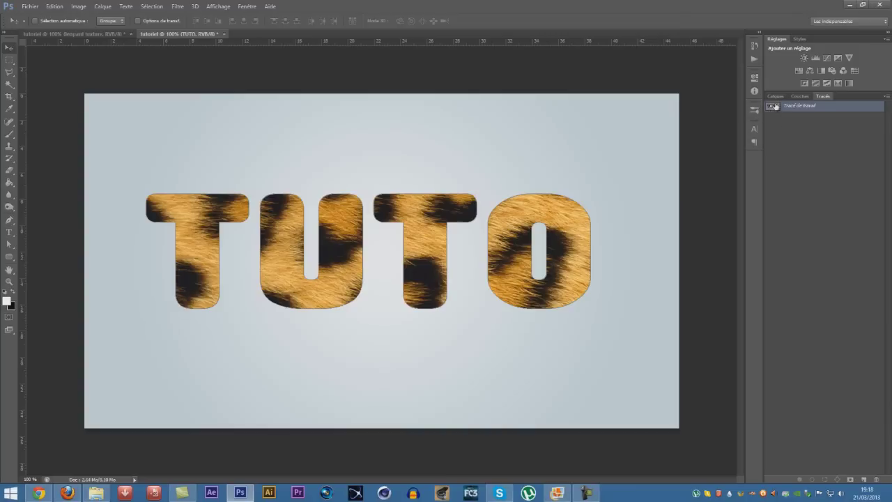
pyautogui.click(775, 96)
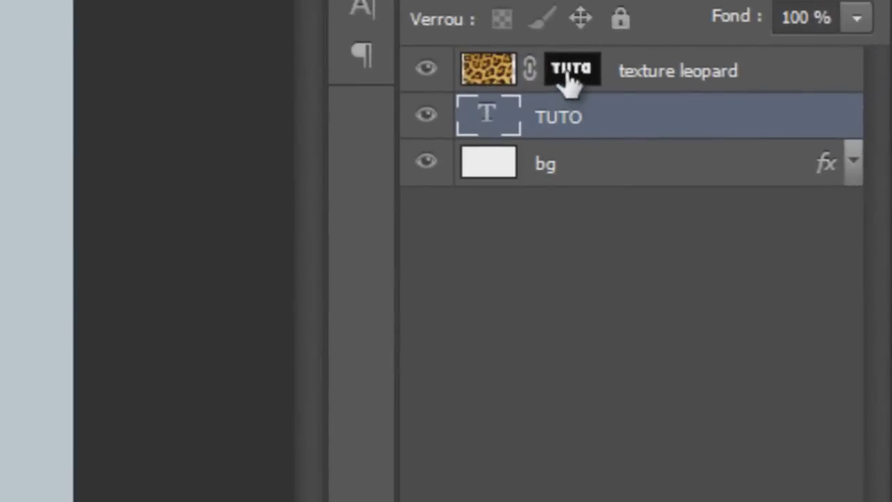
pyautogui.click(809, 148)
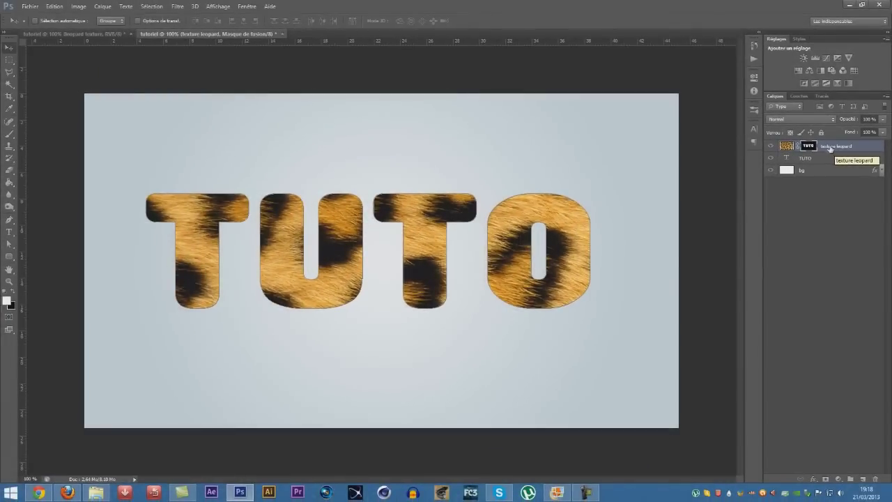
# - Choose the 461 px fur brush preset, skipping the Formes DP brush set load
pyautogui.click(8, 137)
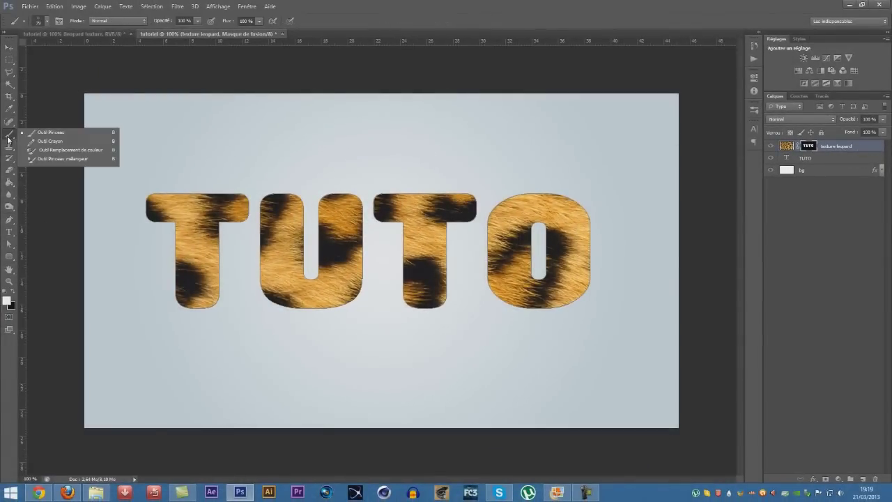
pyautogui.rightClick(272, 159)
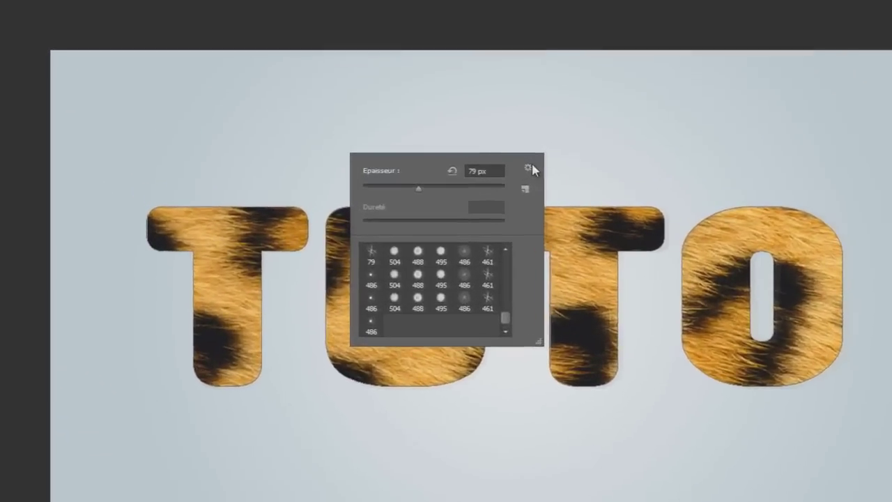
pyautogui.click(389, 169)
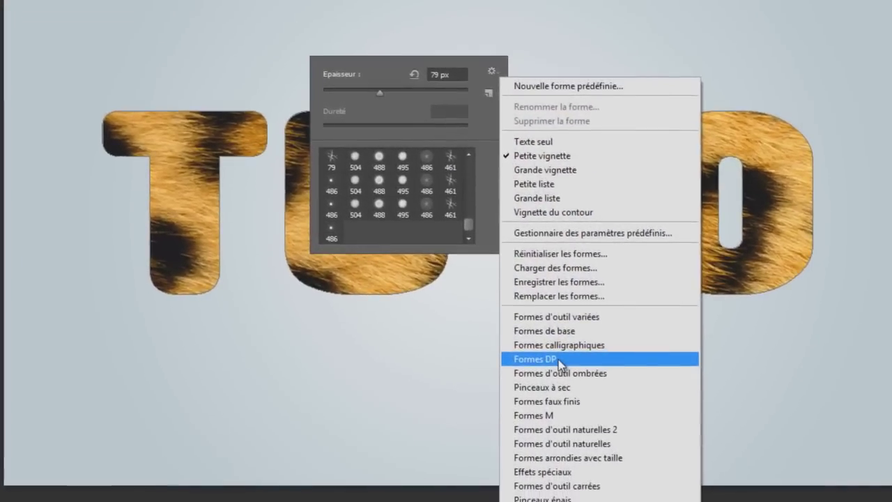
pyautogui.click(560, 361)
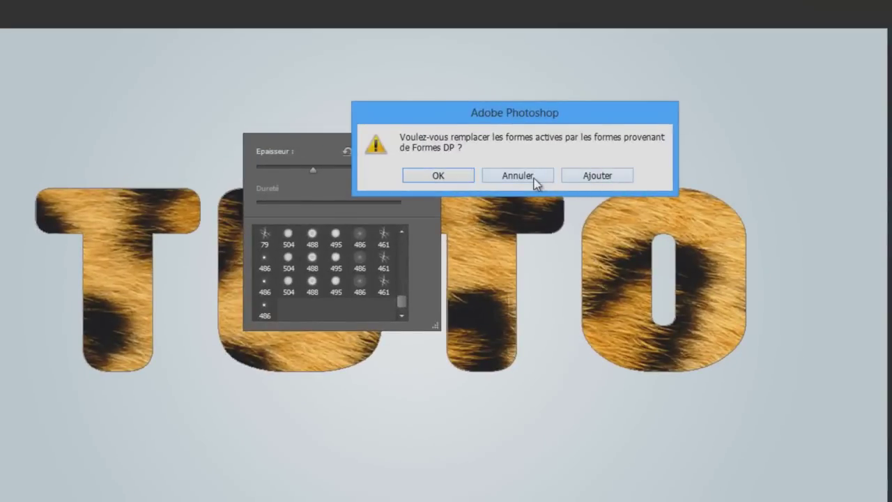
pyautogui.click(535, 178)
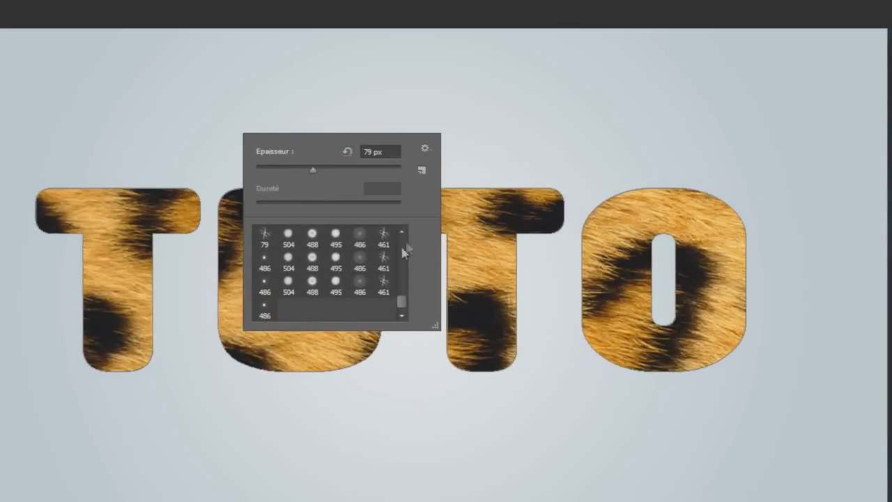
pyautogui.click(383, 287)
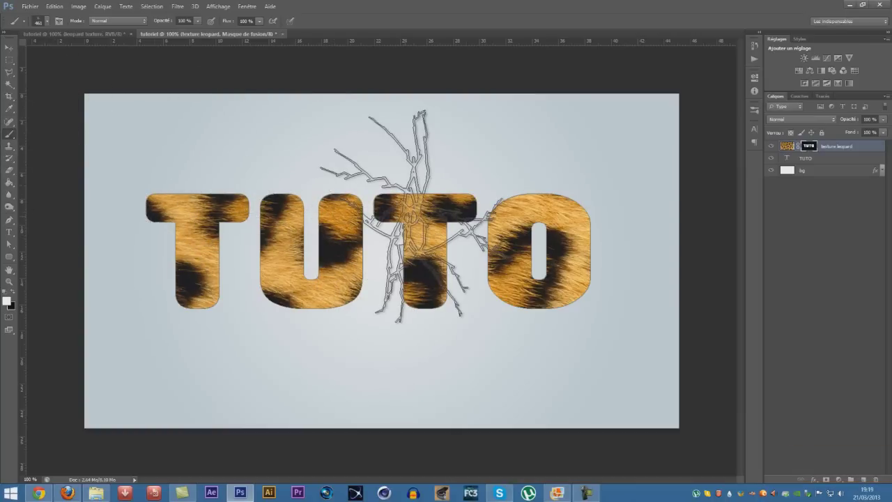
# - Set the brush tip size to 79 px, keeping 25% spacing
pyautogui.press('F5')
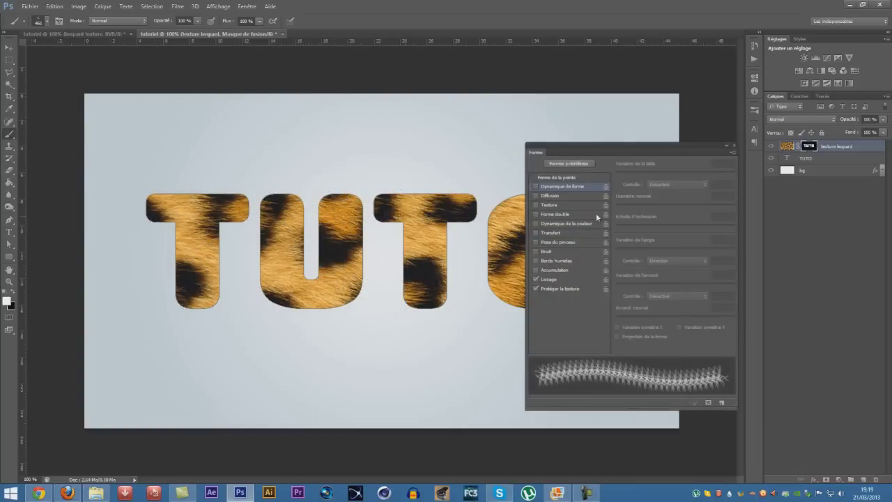
pyautogui.click(564, 176)
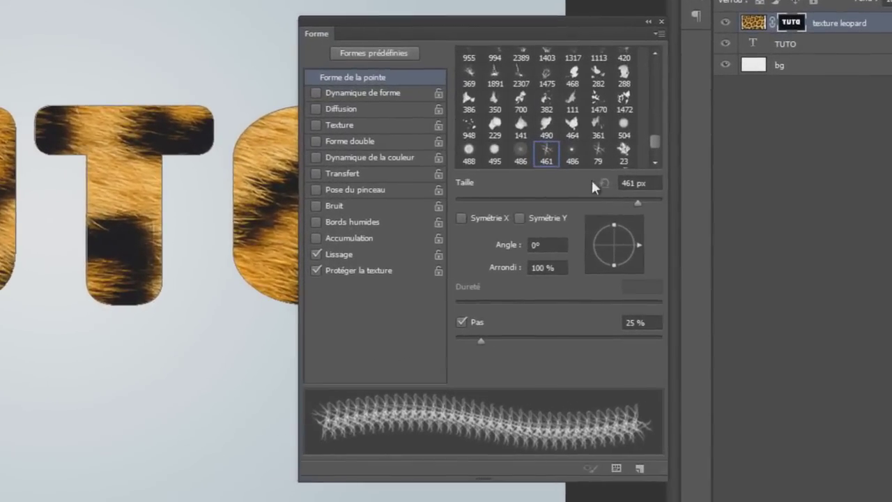
pyautogui.click(636, 183)
pyautogui.write('7')
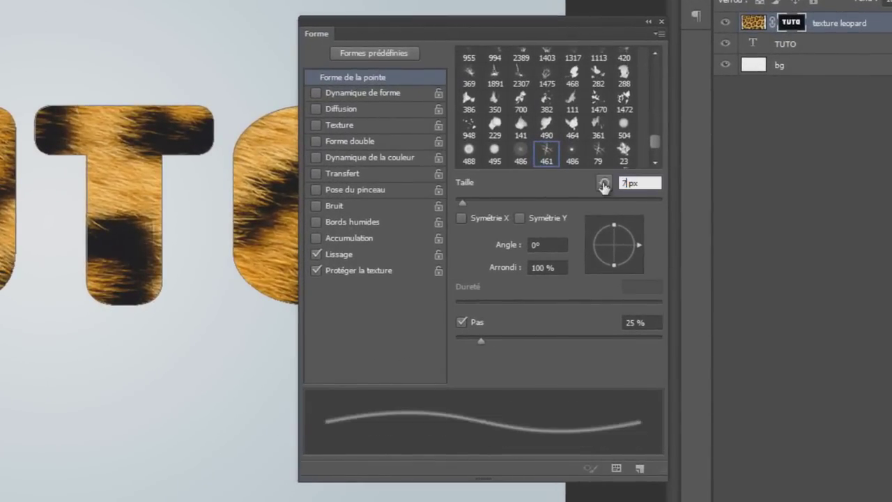
pyautogui.write('9')
pyautogui.press('Tab')
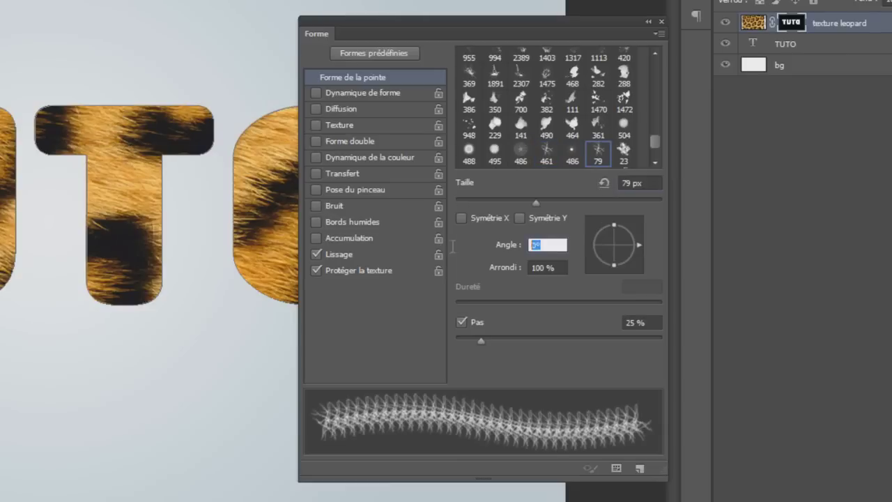
pyautogui.press('Tab')
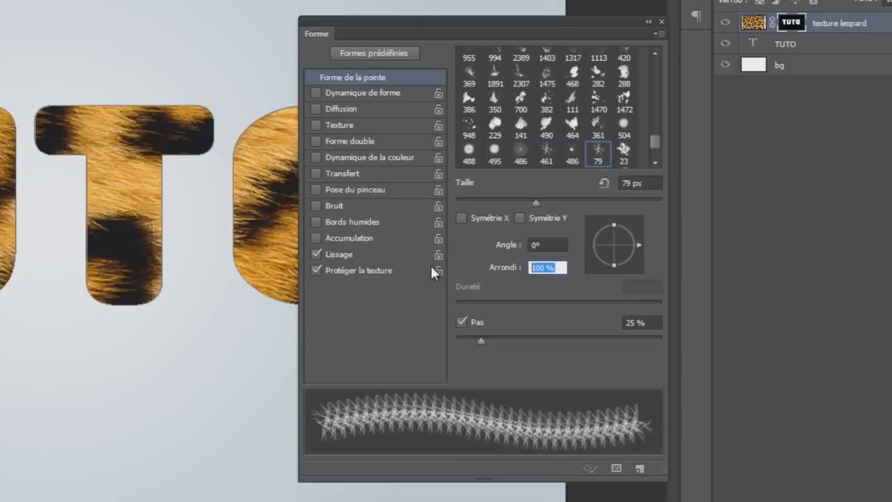
pyautogui.press('Tab')
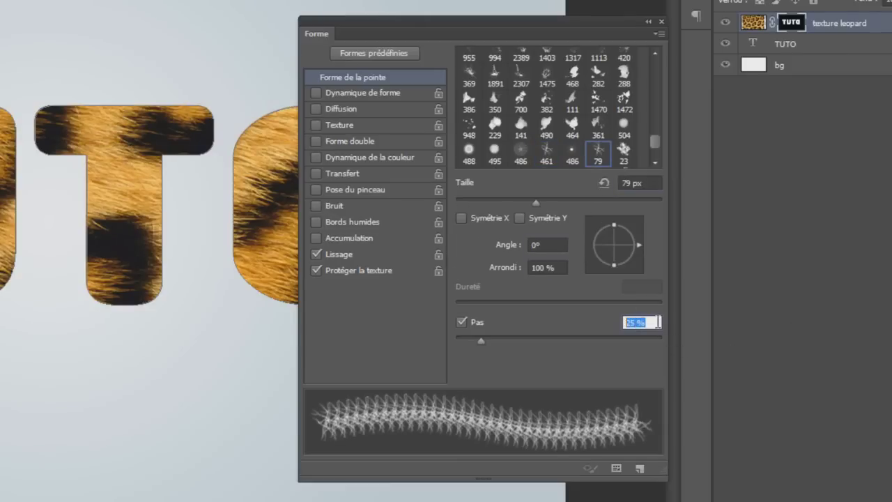
pyautogui.click(657, 322)
# - Enable Shape Dynamics with 100% size, angle and roundness jitter and 38% minimum roundness
pyautogui.click(328, 94)
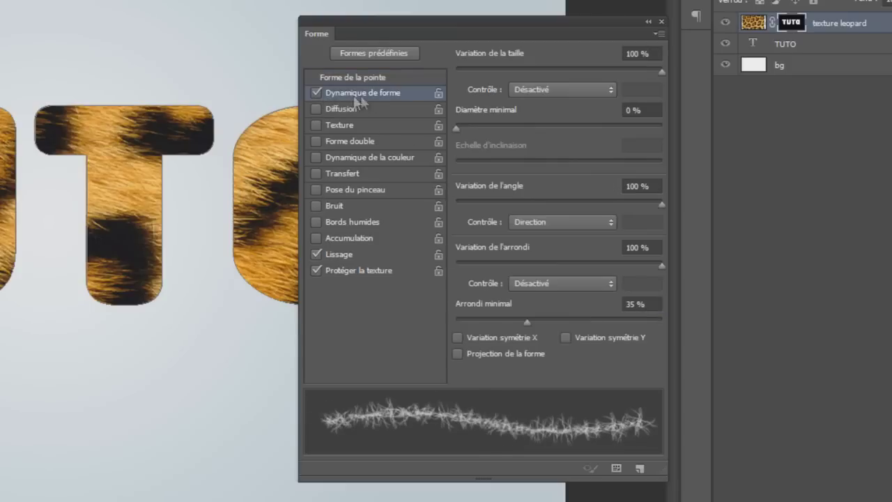
pyautogui.click(631, 53)
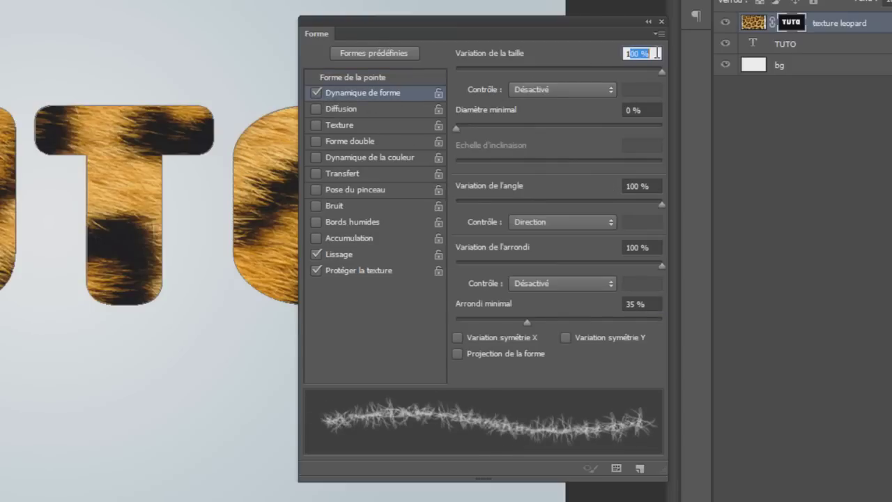
pyautogui.click(649, 110)
pyautogui.click(658, 186)
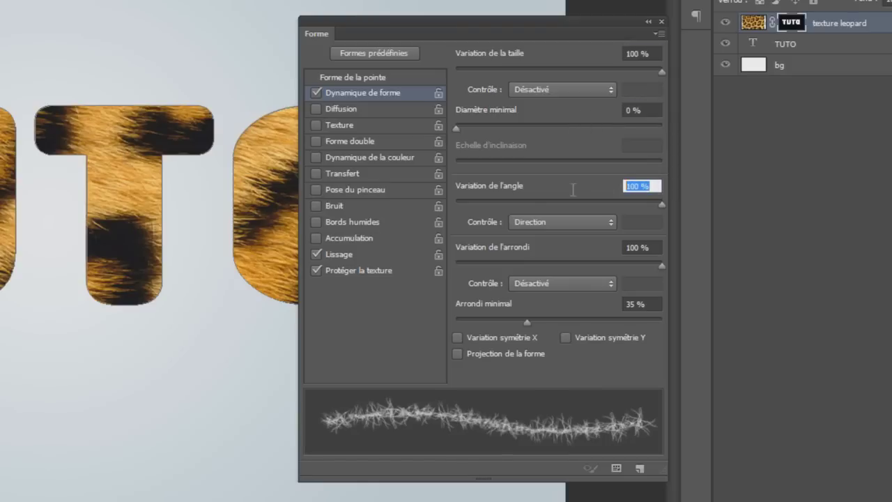
pyautogui.click(621, 247)
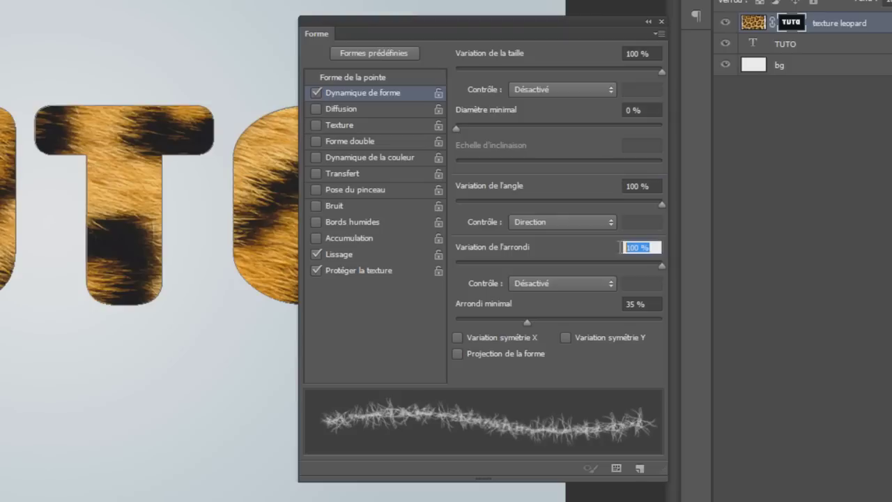
pyautogui.click(640, 304)
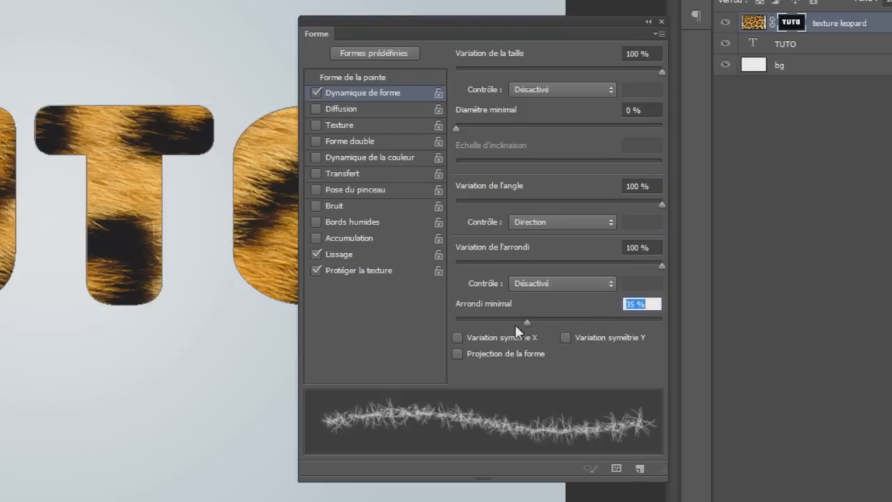
pyautogui.moveTo(526, 322); pyautogui.dragTo(533, 330)
pyautogui.moveTo(667, 469); pyautogui.dragTo(671, 469)
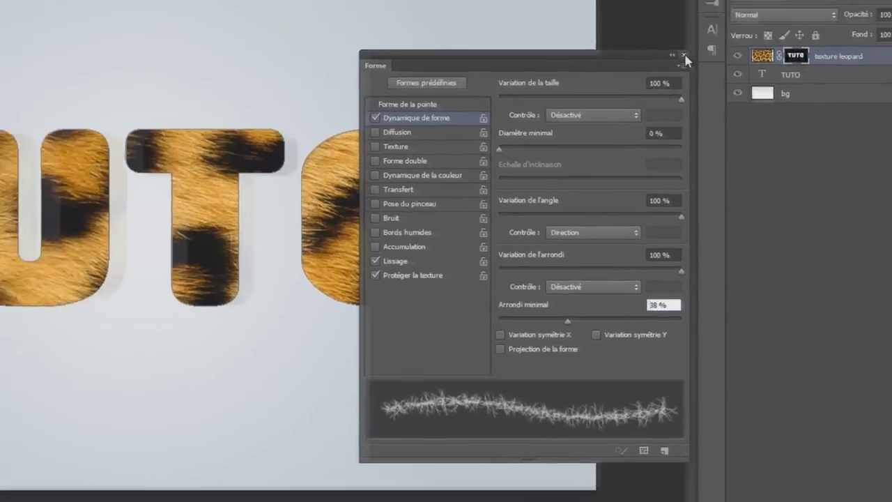
pyautogui.click(664, 21)
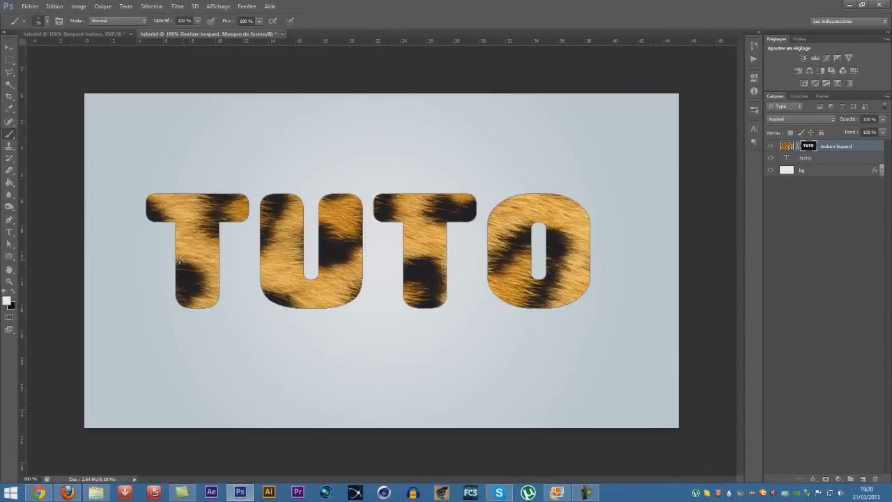
# - Stroke the TUTO letter path with the brush using Contour du tracé from the Pen tool
pyautogui.click(9, 220)
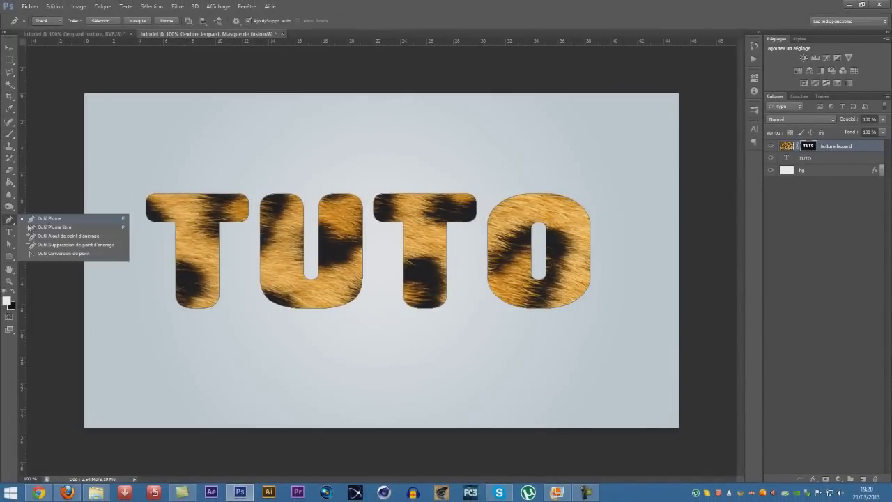
pyautogui.click(60, 220)
pyautogui.rightClick(343, 234)
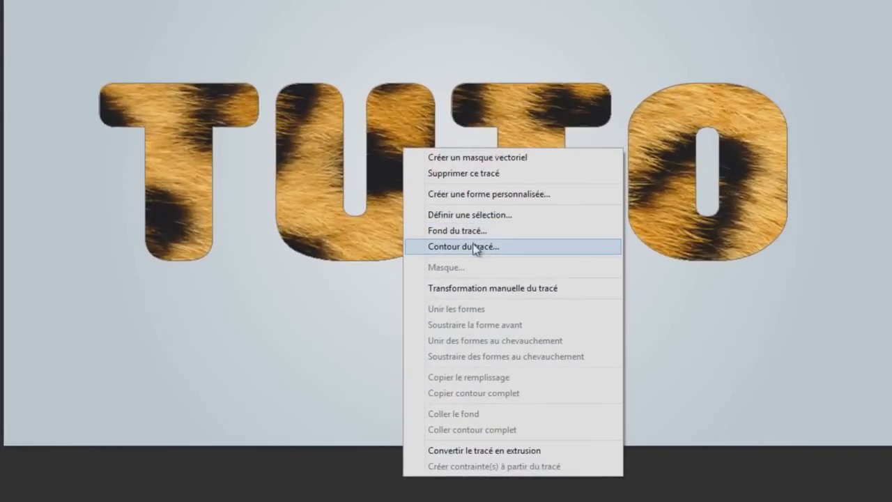
pyautogui.click(388, 296)
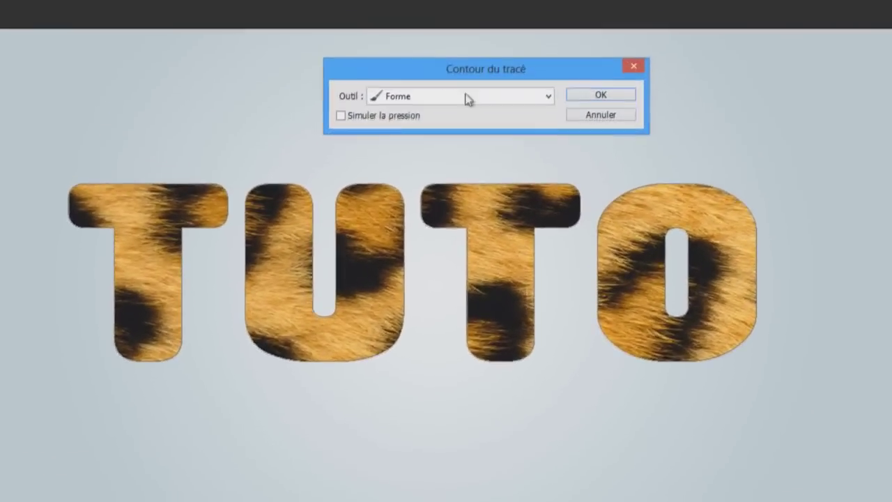
pyautogui.click(466, 96)
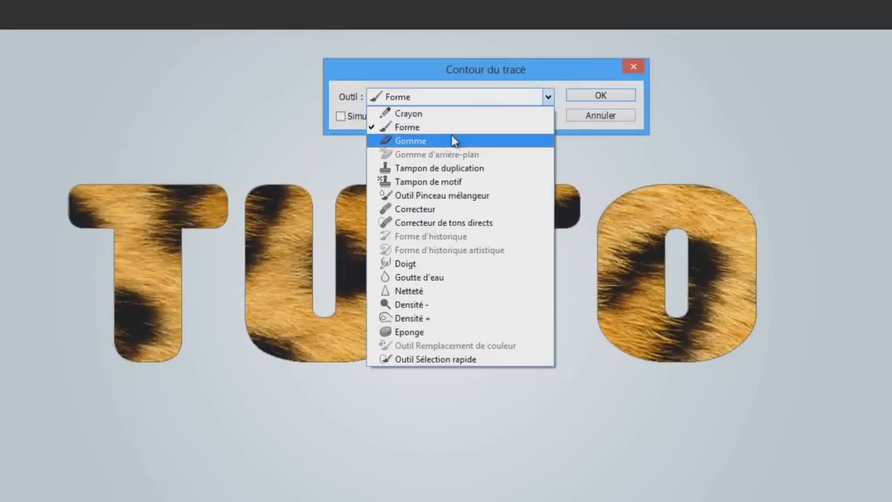
pyautogui.click(441, 131)
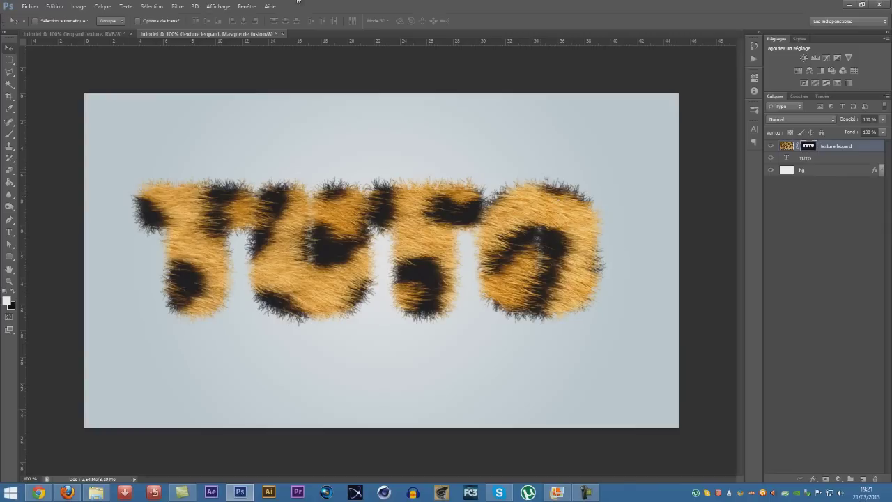
# - Apply a 0,3 pixel Flou gaussien to the fur mask and compare it via undo
pyautogui.click(178, 6)
pyautogui.moveTo(192, 100)
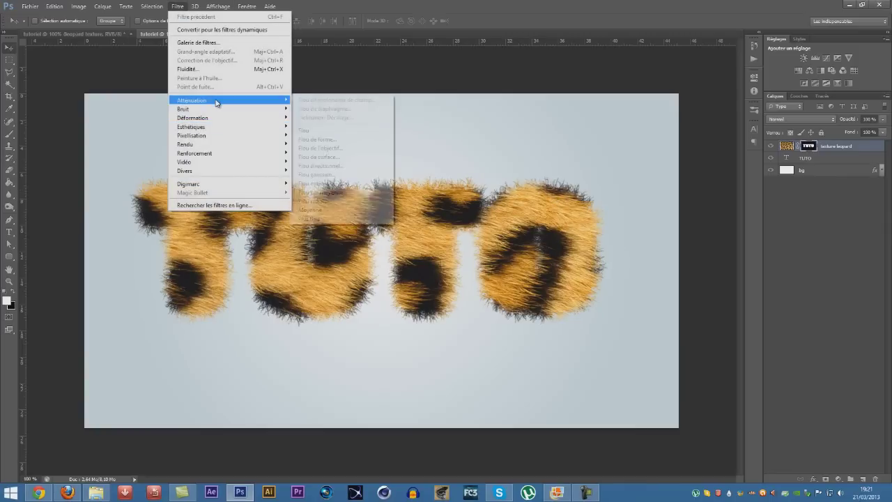
pyautogui.click(335, 174)
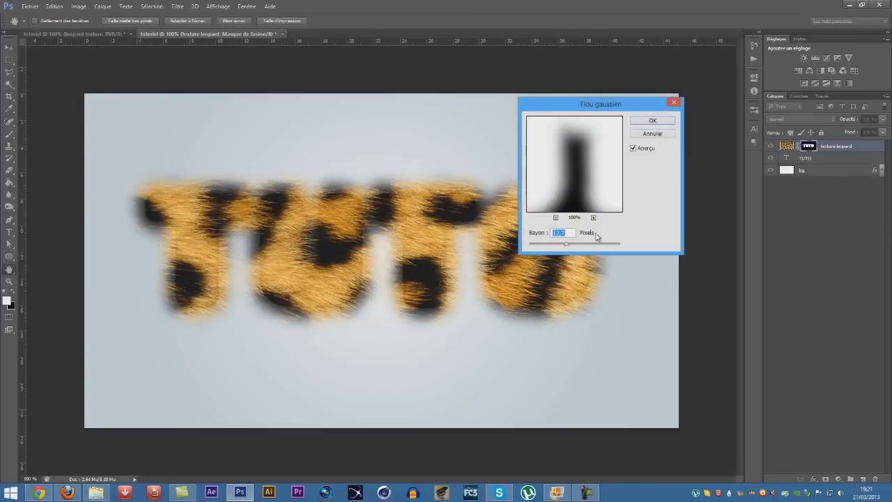
pyautogui.write('0,')
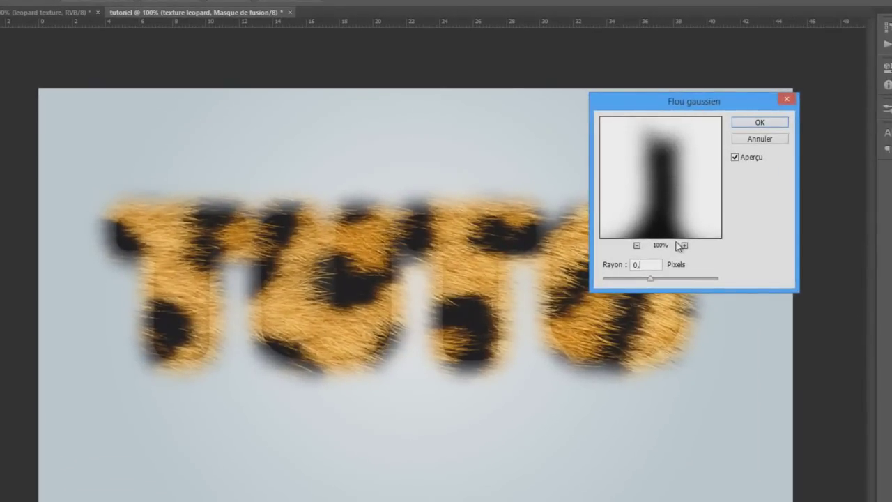
pyautogui.write('3')
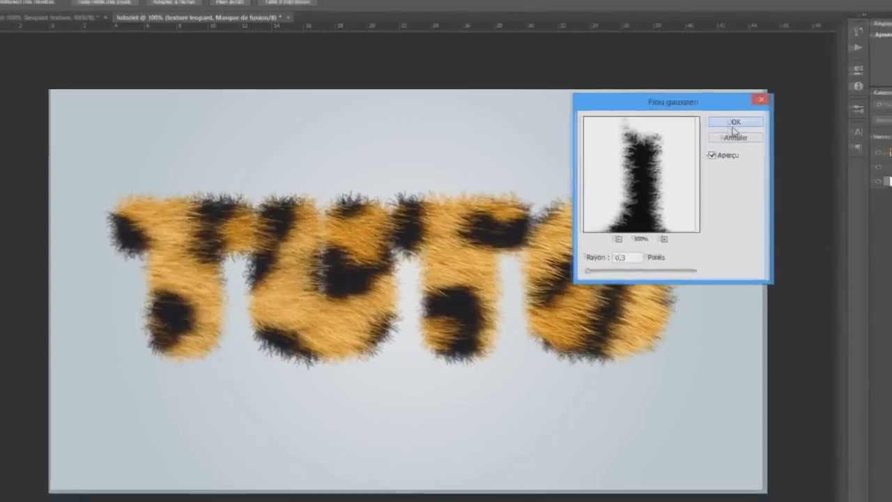
pyautogui.click(760, 123)
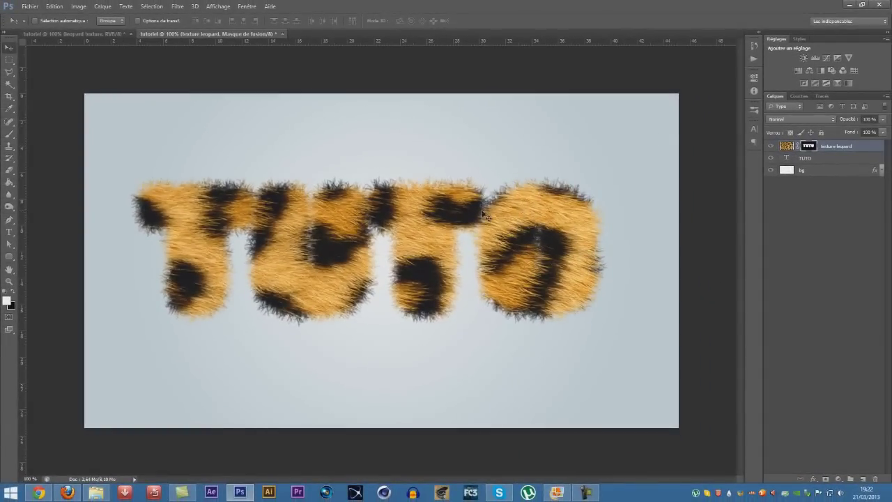
pyautogui.hotkey('ctrl', 'z')
pyautogui.hotkey('ctrl', 'z')
# - Turn on Ombre interne for texture leopard in Densité linéaire + mode at 42% opacity
pyautogui.doubleClick(869, 149)
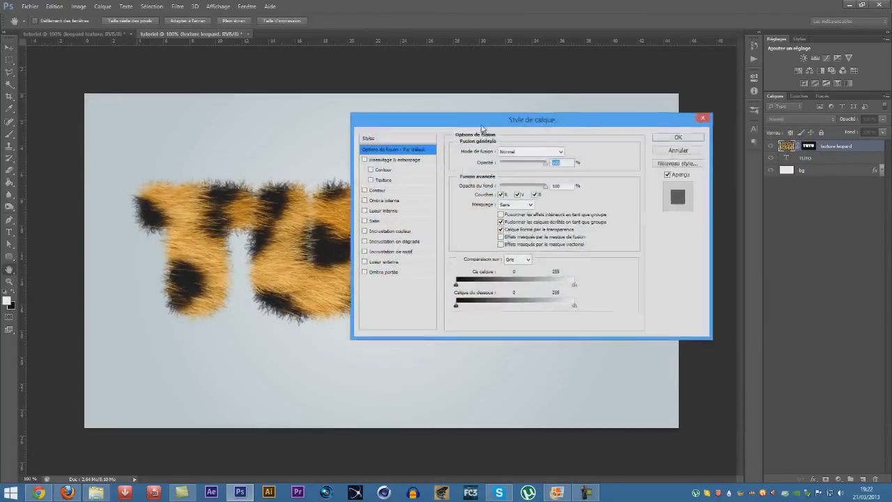
pyautogui.moveTo(481, 128)
pyautogui.mouseDown()
pyautogui.moveTo(653, 139)
pyautogui.moveTo(619, 119)
pyautogui.mouseUp()
pyautogui.click(527, 187)
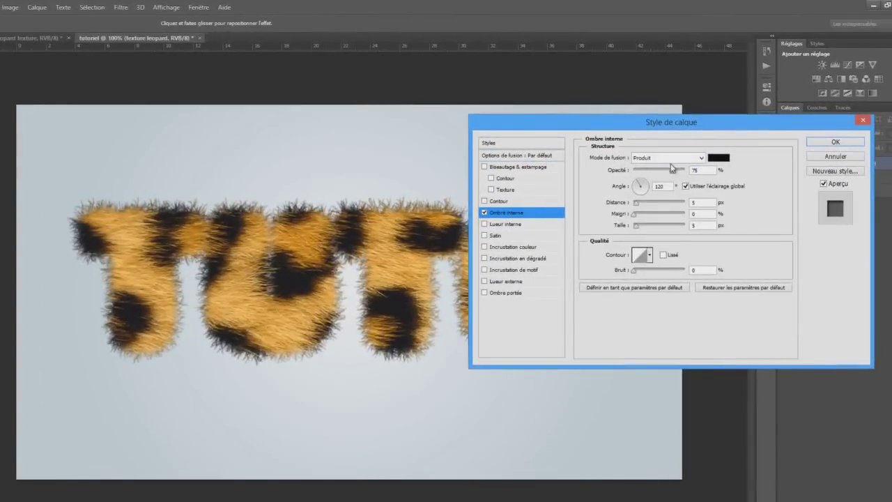
pyautogui.click(670, 158)
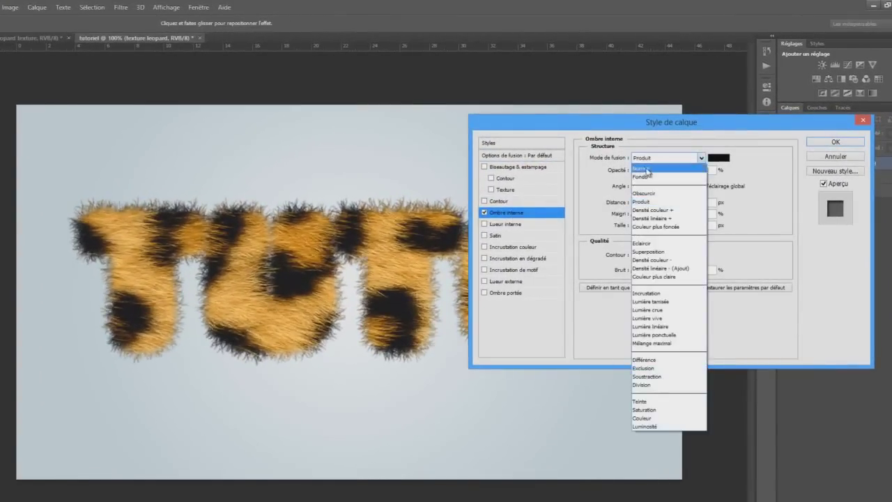
pyautogui.click(668, 218)
pyautogui.click(704, 171)
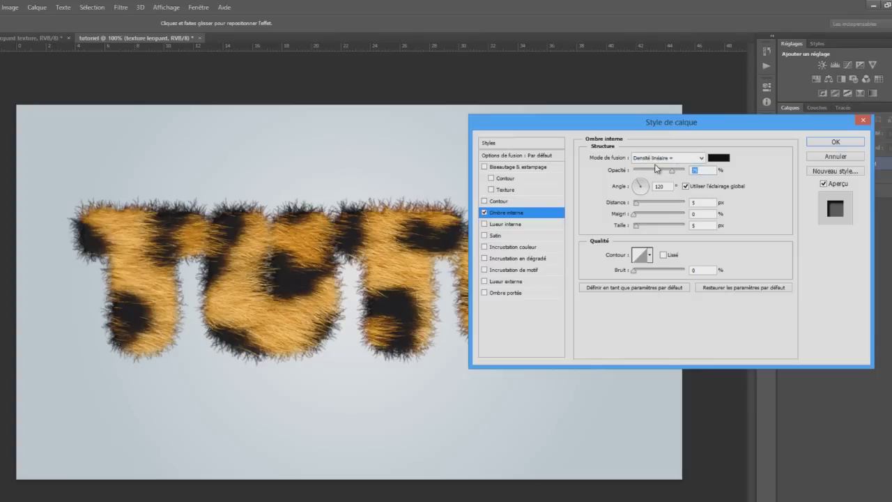
pyautogui.write('42')
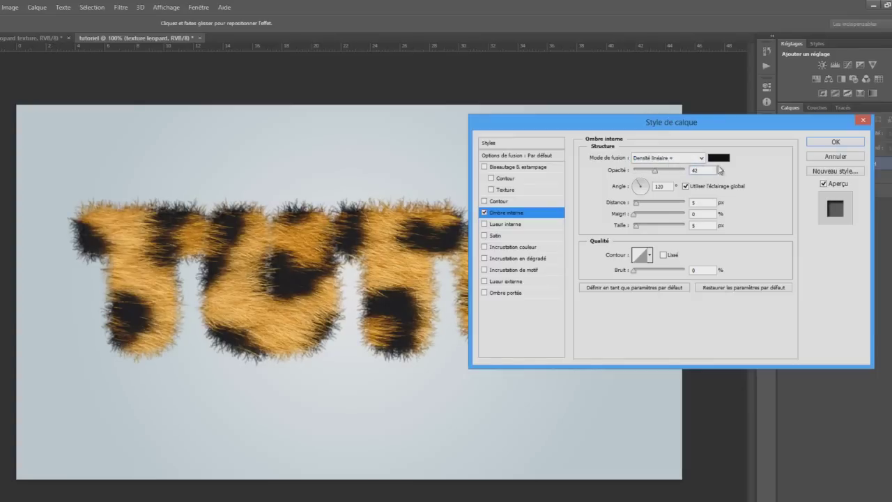
# - Set the inner shadow to distance 0, size 24, local angle 90°, and confirm
pyautogui.moveTo(589, 122); pyautogui.dragTo(501, 107)
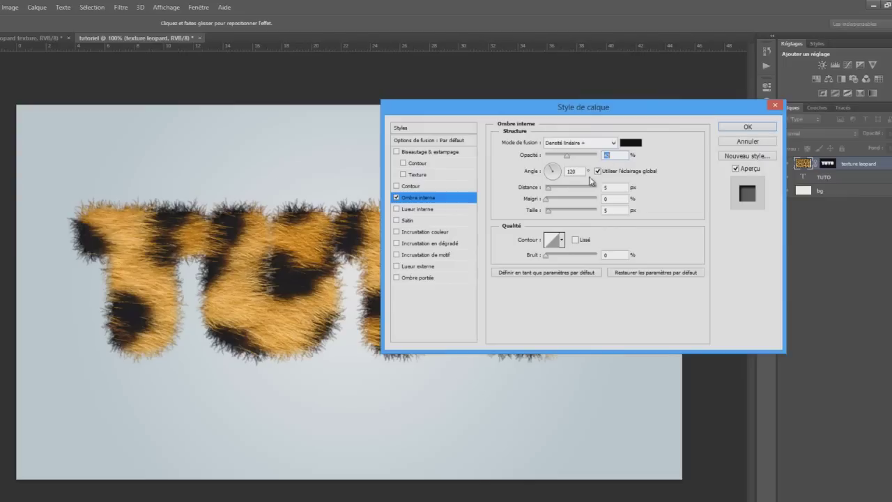
pyautogui.doubleClick(607, 187)
pyautogui.write('0')
pyautogui.doubleClick(617, 209)
pyautogui.write('0')
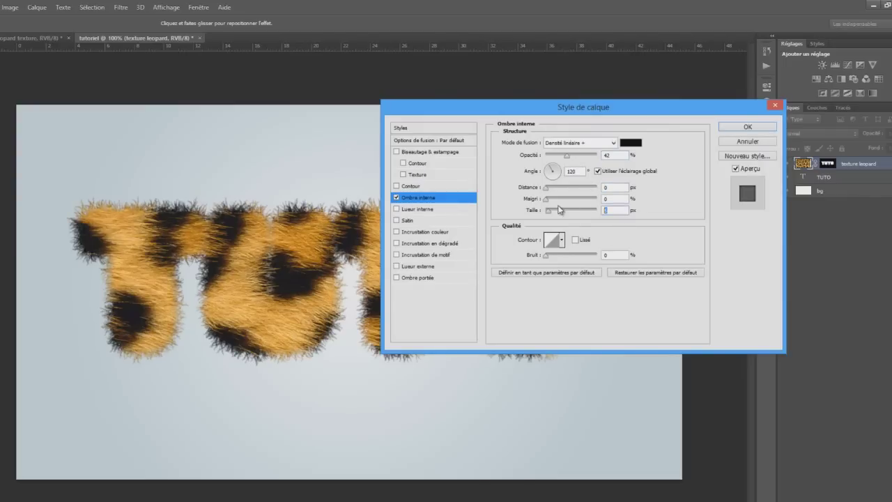
pyautogui.write('24')
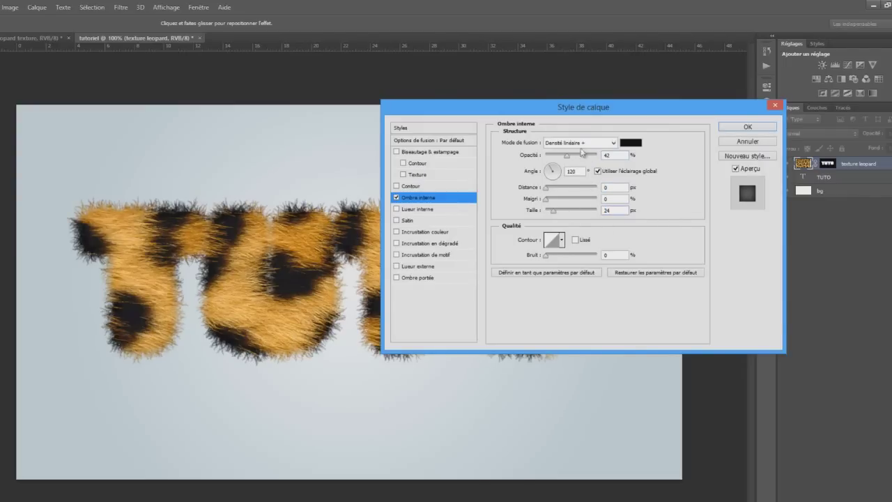
pyautogui.moveTo(559, 109)
pyautogui.mouseDown()
pyautogui.moveTo(680, 322)
pyautogui.moveTo(576, 143)
pyautogui.mouseUp()
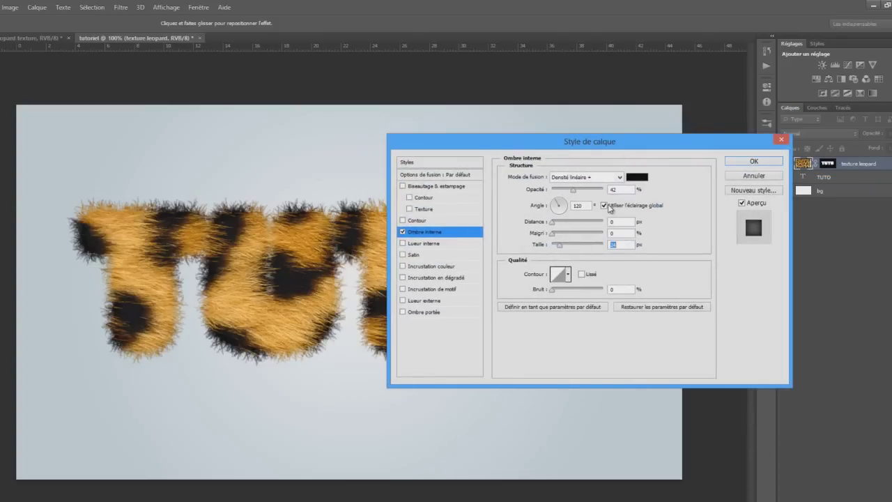
pyautogui.click(604, 205)
pyautogui.doubleClick(578, 205)
pyautogui.write('90')
pyautogui.click(753, 161)
pyautogui.hotkey('ctrl', '-')
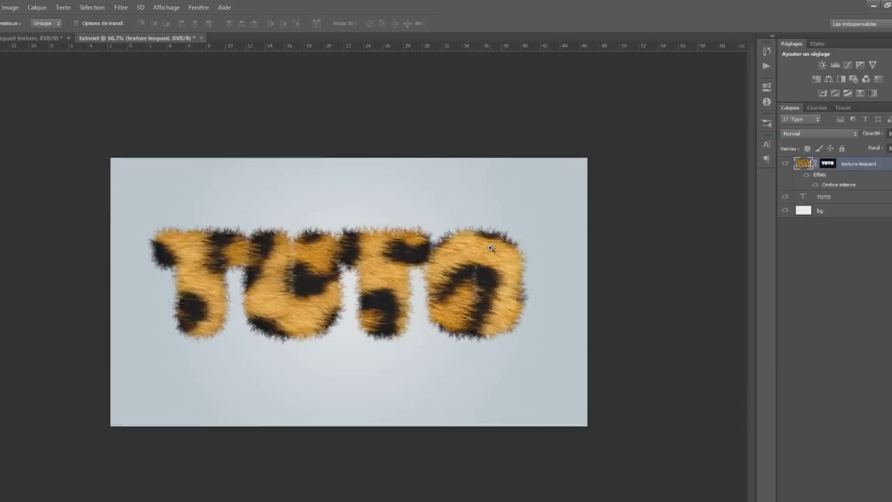
pyautogui.hotkey('ctrl', '+')
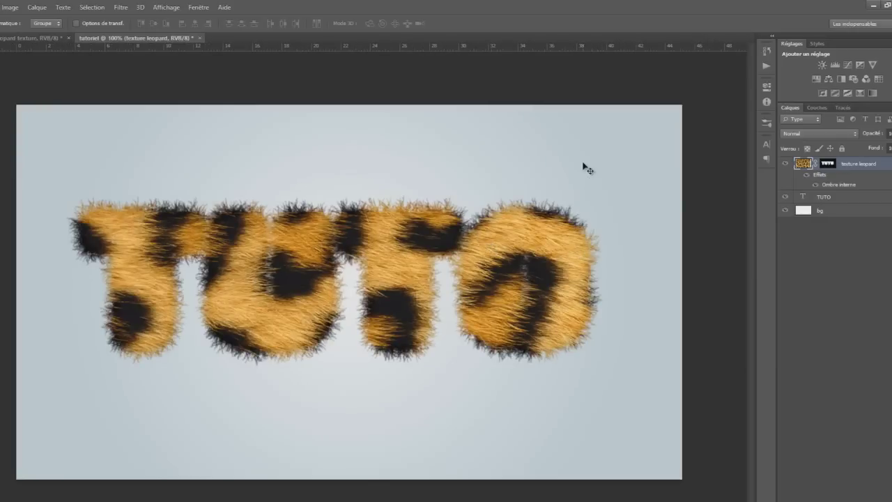